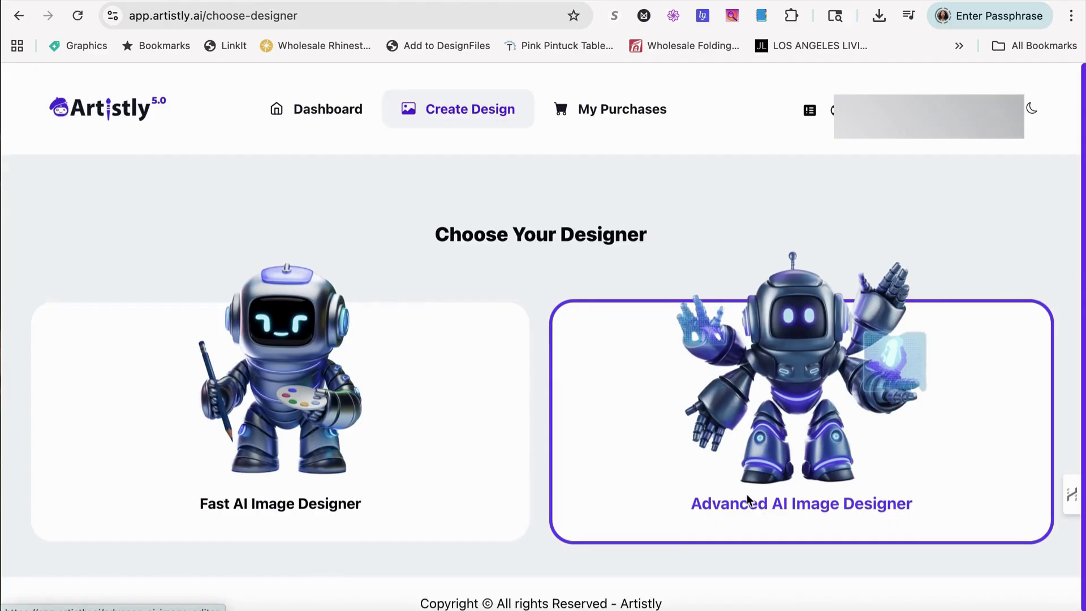
Step: From the Advanced AI Image Designer, create a square 1080×1080 project named My Project
{"action": "left_click", "coordinate": [789, 388]}
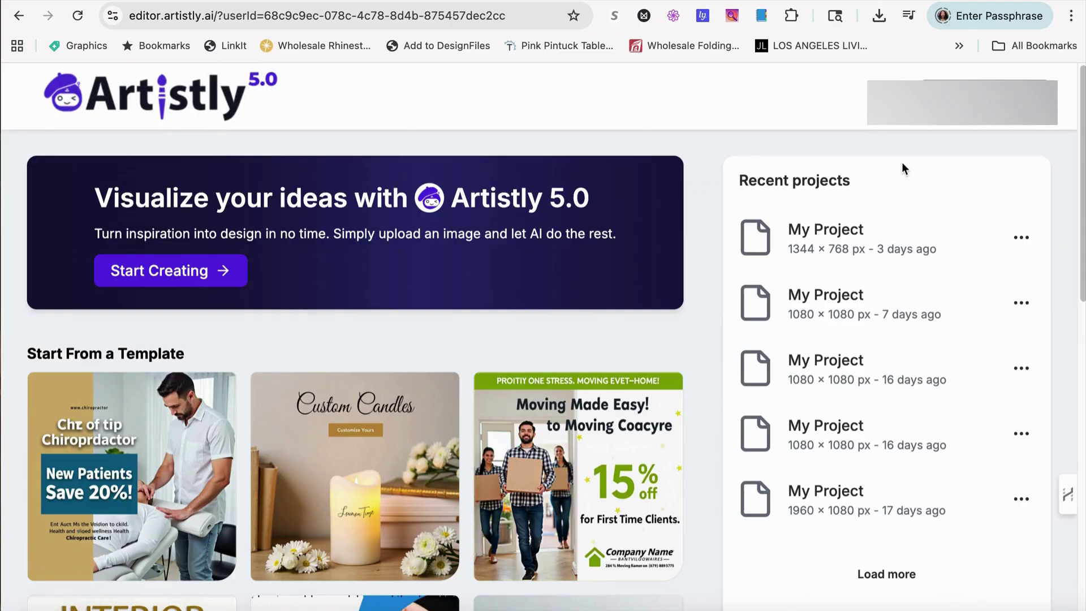
{"action": "left_click", "coordinate": [169, 272]}
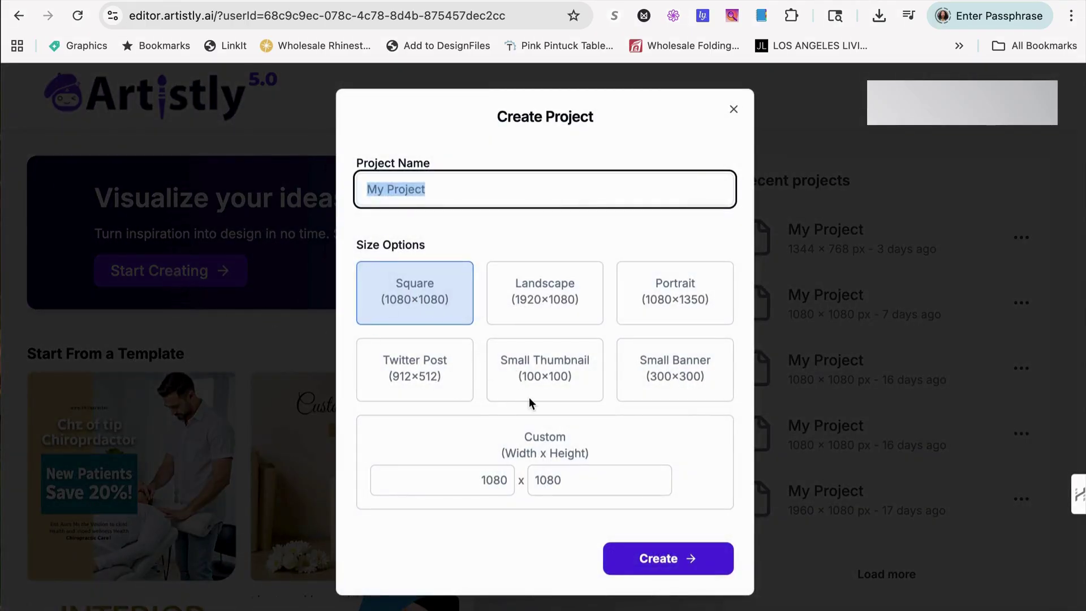
{"action": "left_click", "coordinate": [436, 300]}
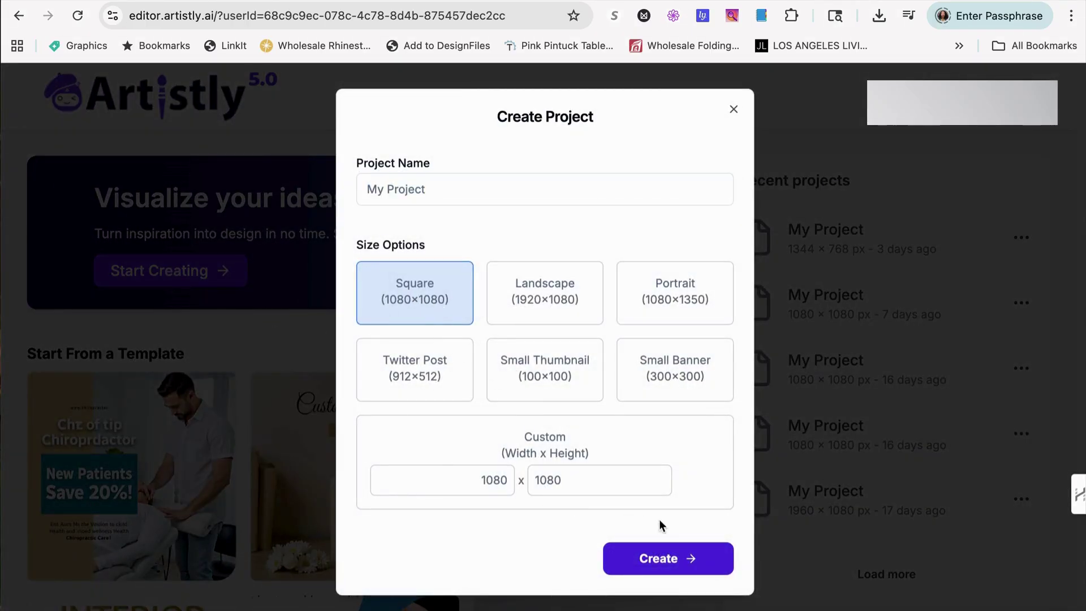
{"action": "left_click", "coordinate": [678, 569]}
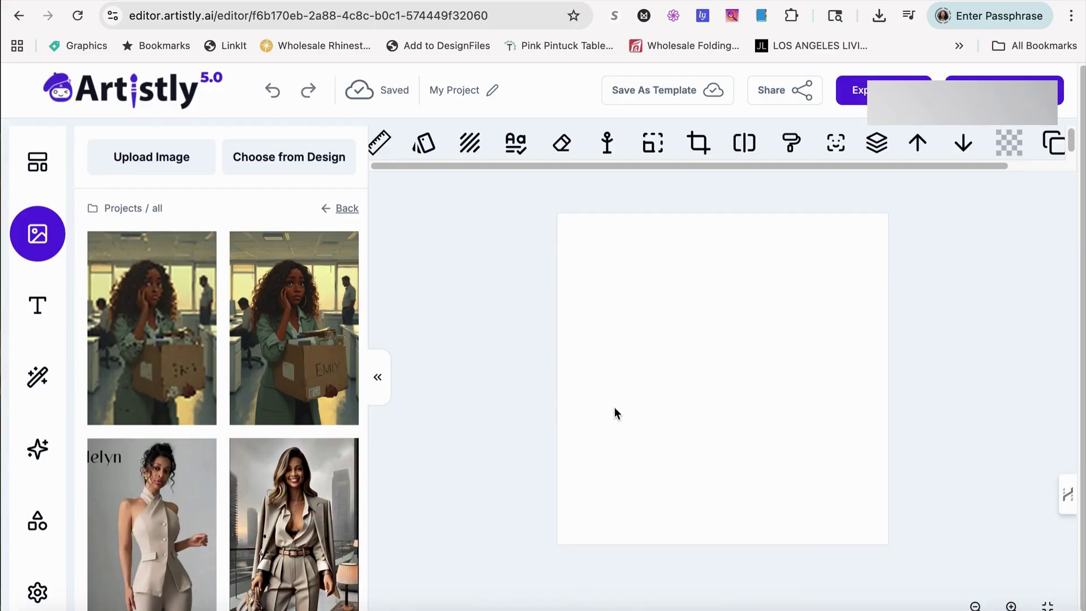
{"action": "key", "text": "XF86AudioRaiseVolume"}
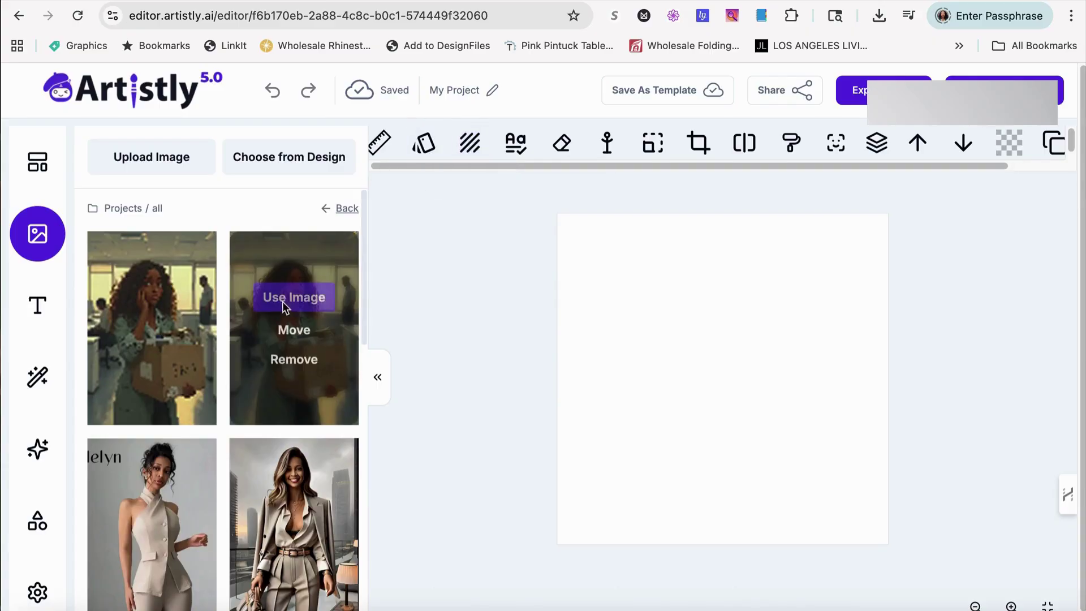
{"action": "mouse_move", "coordinate": [139, 341]}
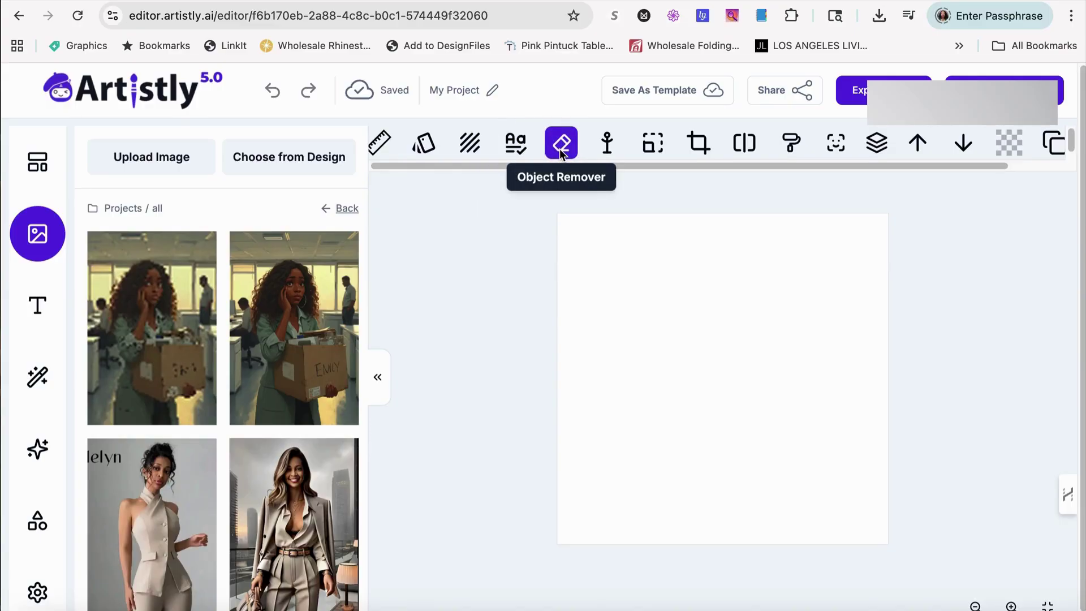
{"action": "mouse_move", "coordinate": [296, 371]}
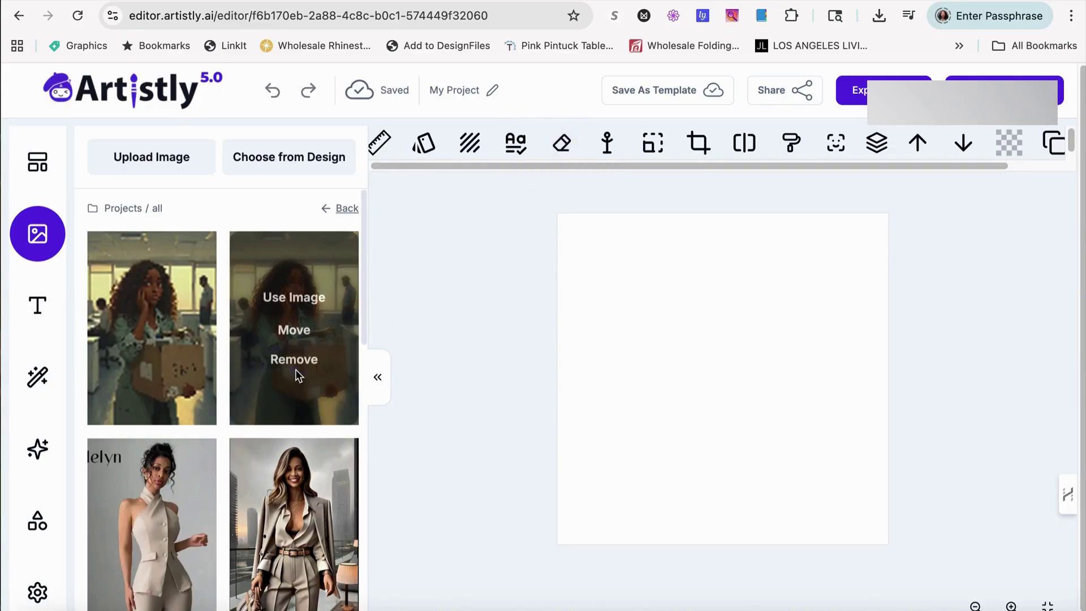
Step: Place the woman-with-cardboard-box image from the Projects panel onto the canvas with Use Image
{"action": "left_click", "coordinate": [308, 299]}
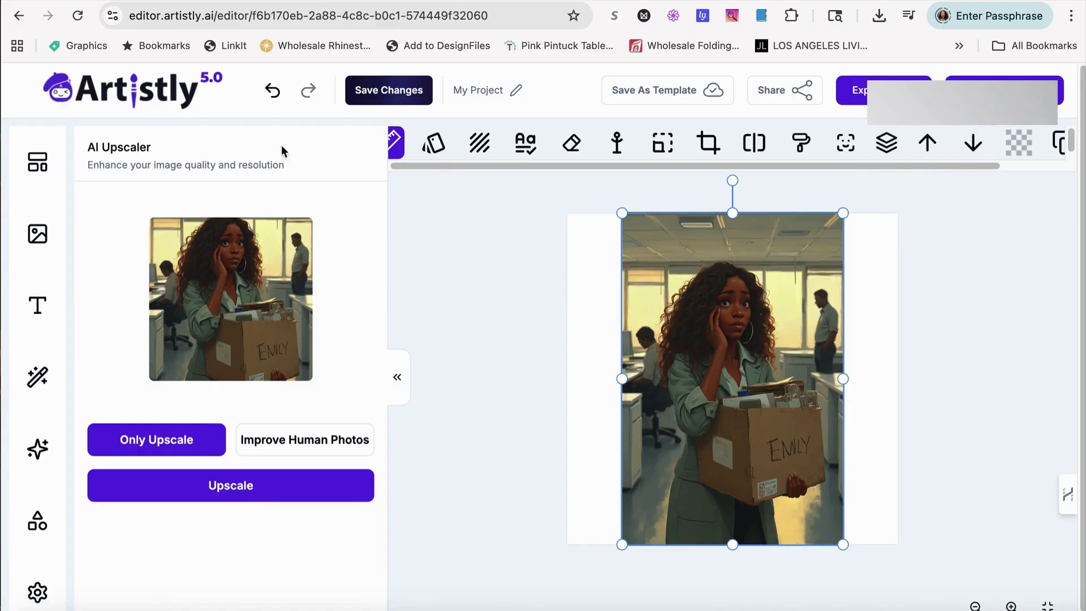
Step: Leave the editor for the main dashboard, then go to the Create Design page
{"action": "left_click", "coordinate": [152, 96]}
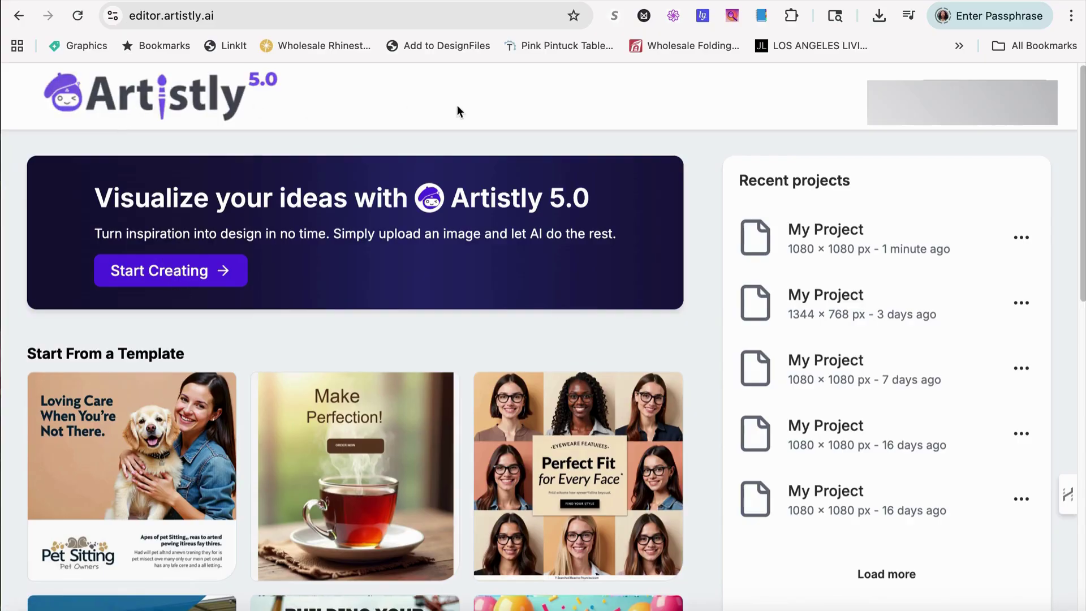
{"action": "left_click", "coordinate": [950, 129]}
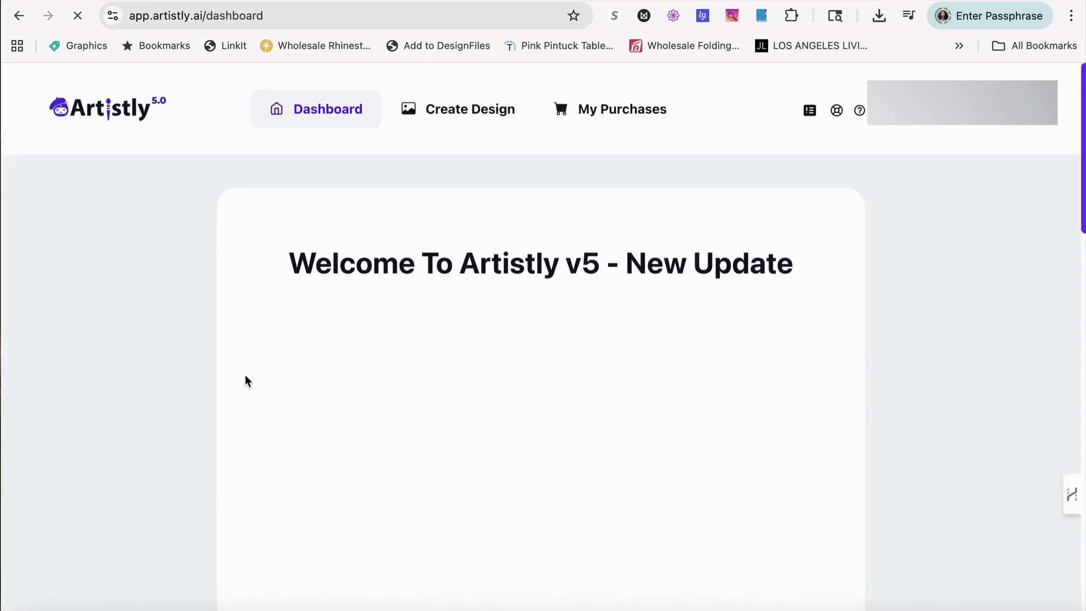
{"action": "left_click", "coordinate": [462, 110]}
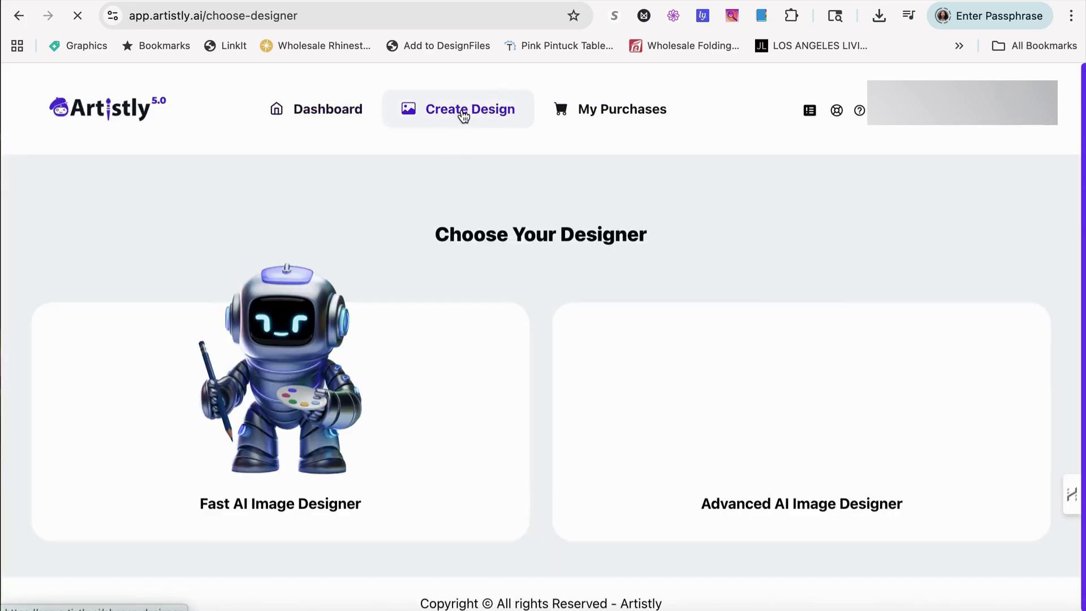
Step: Open the Fast AI Image Designer and browse its category tab strip right and back
{"action": "left_click", "coordinate": [293, 361]}
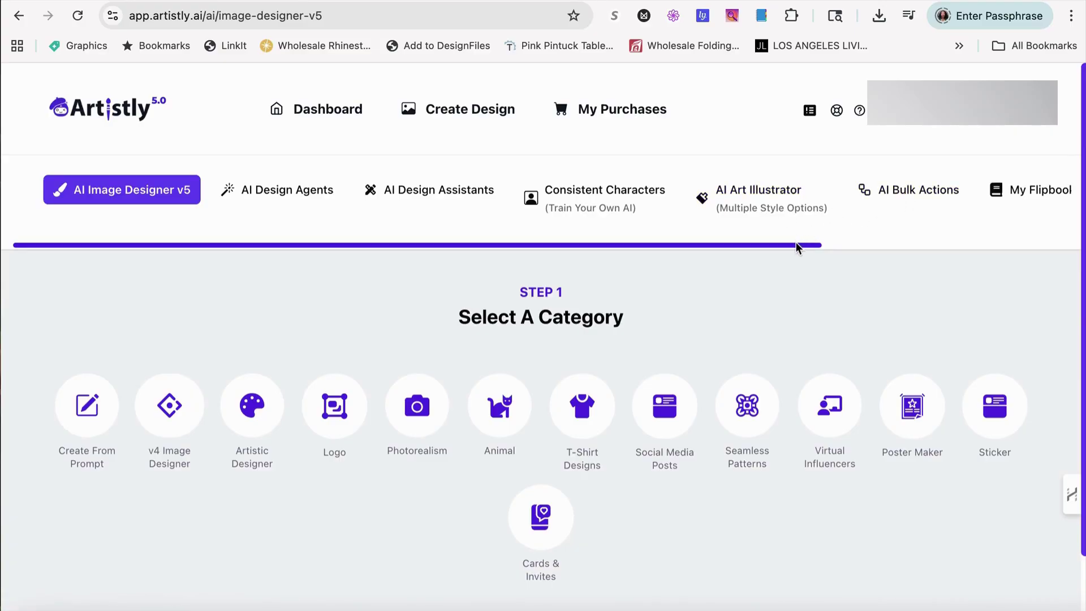
{"action": "left_click_drag", "start_coordinate": [800, 247], "coordinate": [909, 245]}
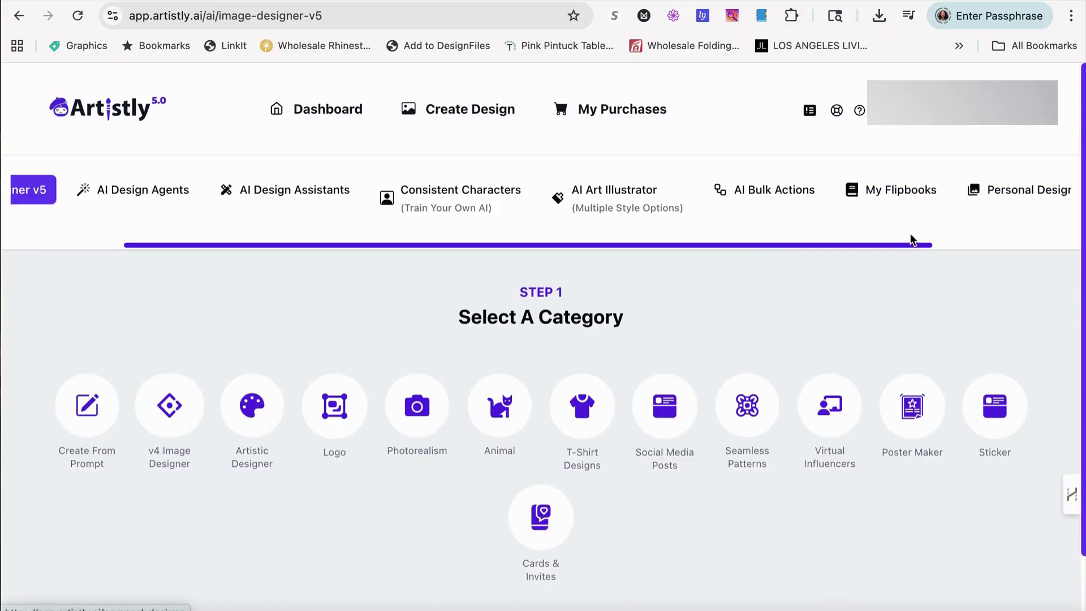
{"action": "left_click_drag", "start_coordinate": [913, 251], "coordinate": [801, 247]}
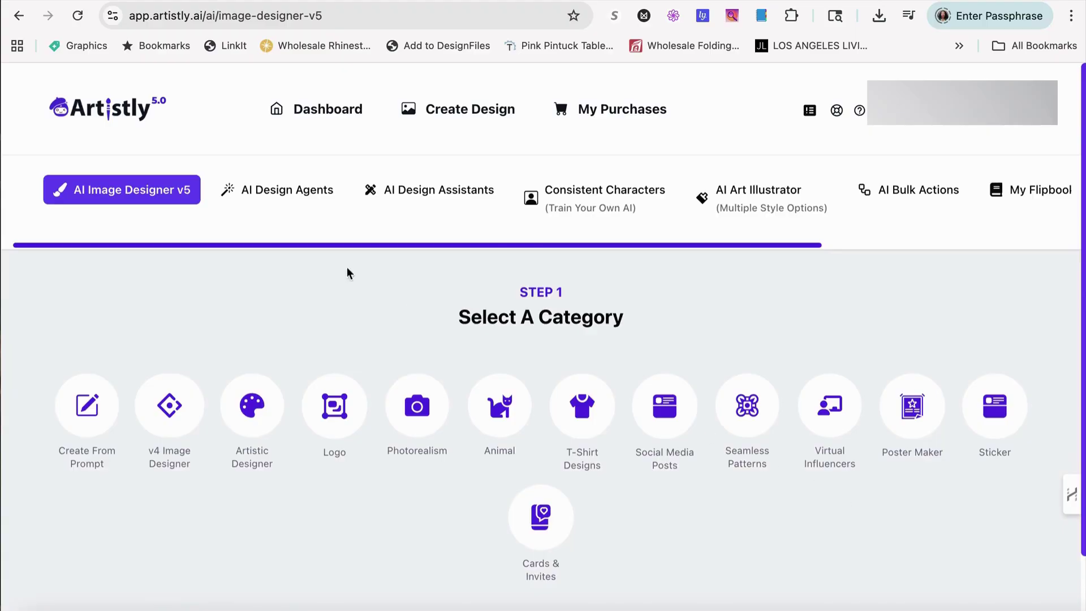
Step: Switch to the AI Design Agents tab and pick the Kids Story Books category
{"action": "left_click", "coordinate": [285, 193]}
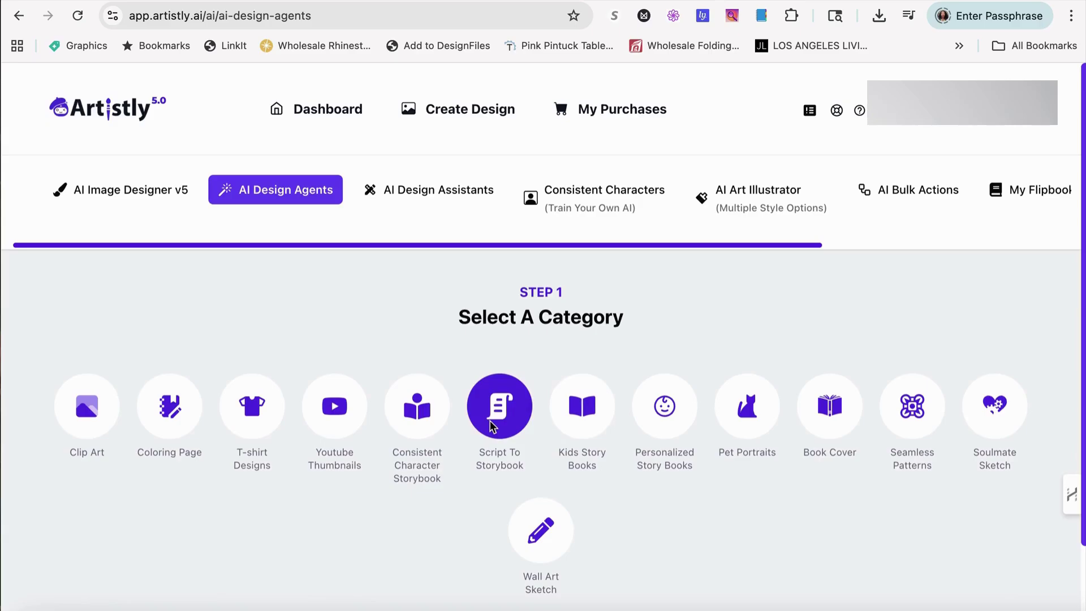
{"action": "left_click", "coordinate": [585, 426]}
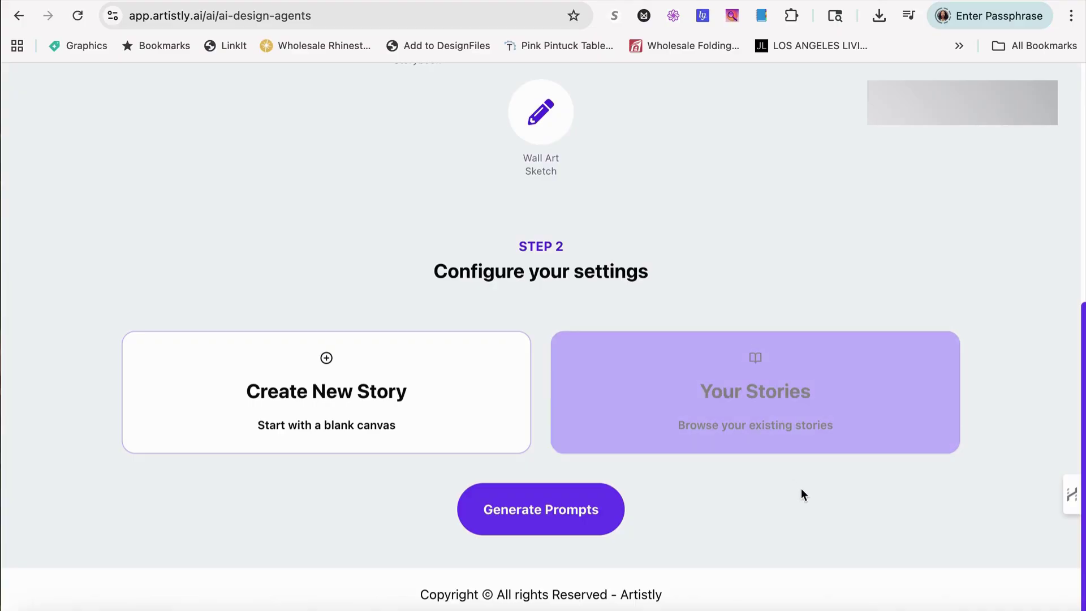
{"action": "scroll", "coordinate": [418, 398], "scroll_direction": "up", "scroll_amount": 7}
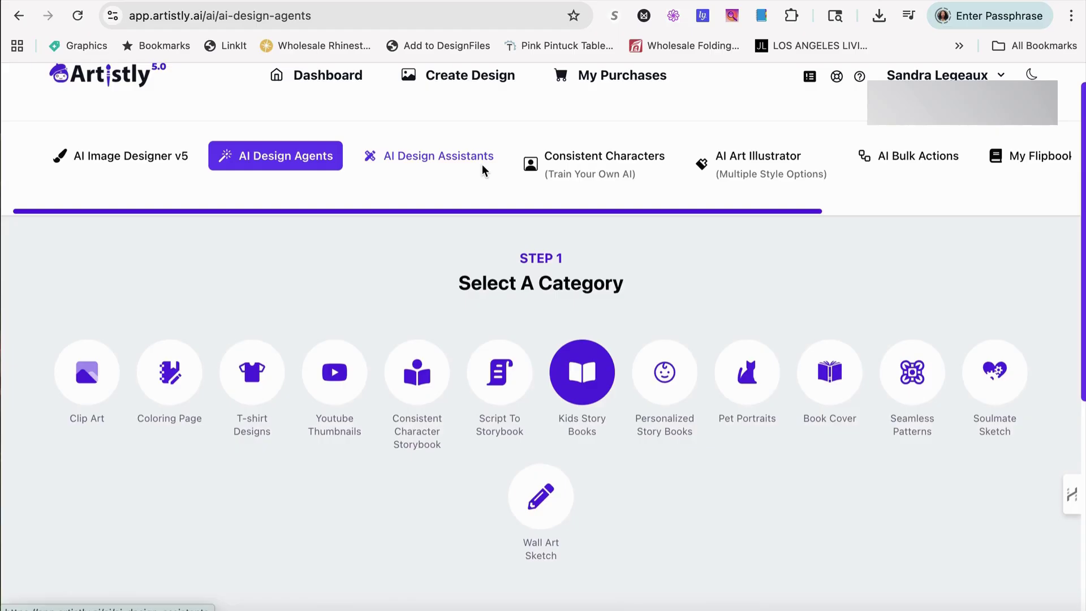
Step: Switch to the AI Design Assistants tab, showing nine tools from Product Holding to Pet Stylizer
{"action": "left_click", "coordinate": [472, 151]}
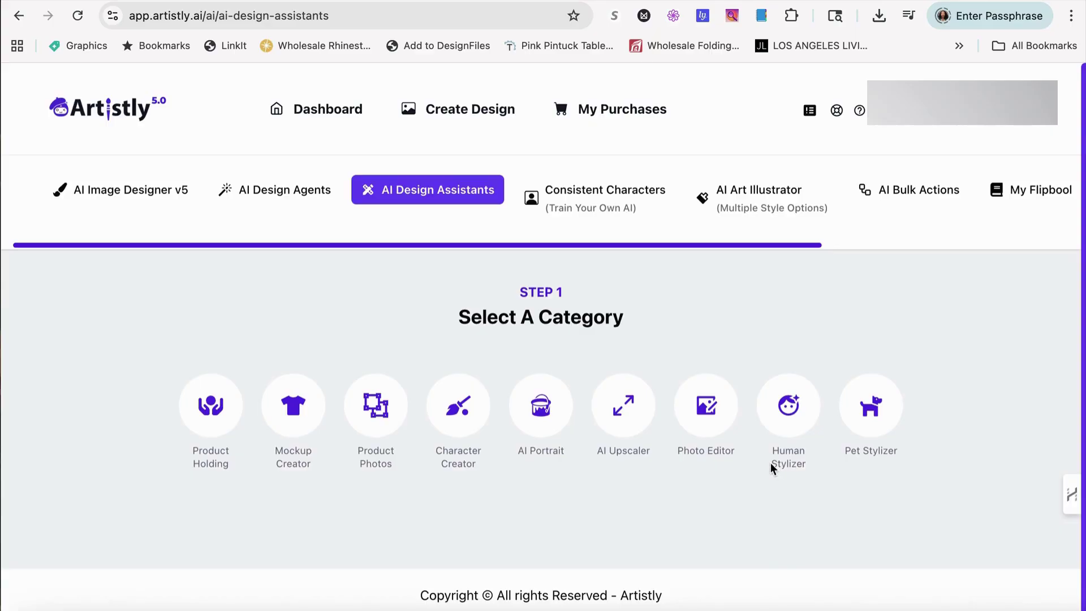
{"action": "left_click", "coordinate": [630, 187]}
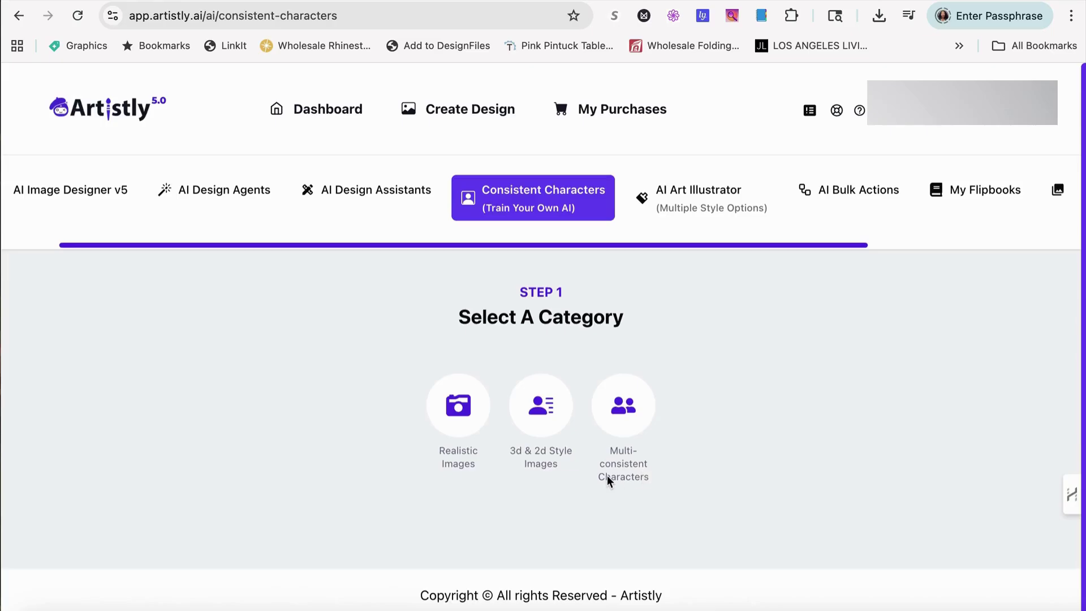
{"action": "left_click", "coordinate": [733, 190]}
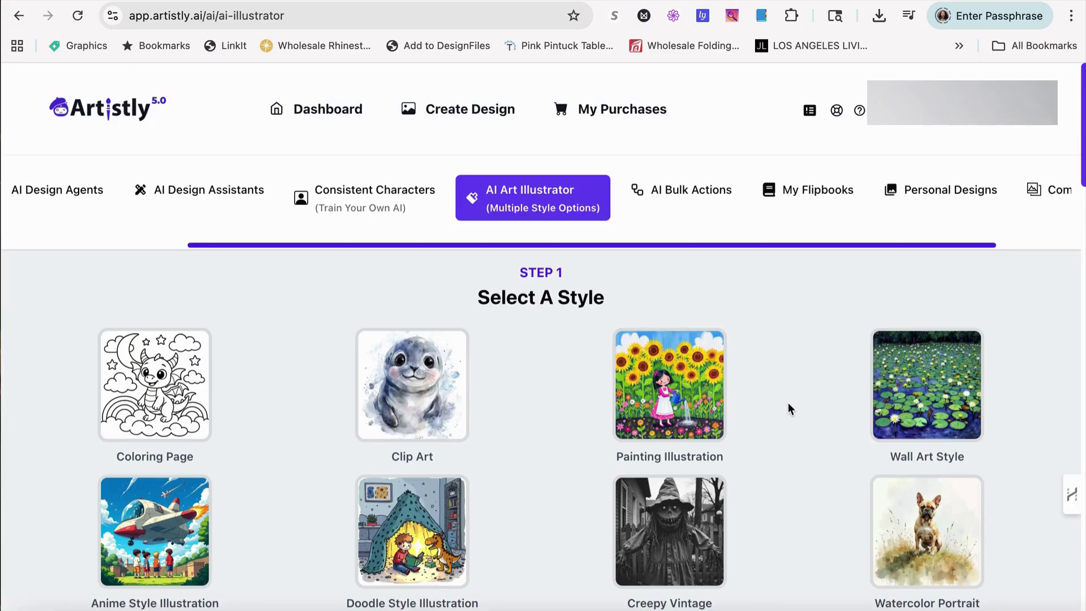
{"action": "scroll", "coordinate": [541, 407], "scroll_direction": "down", "scroll_amount": 1}
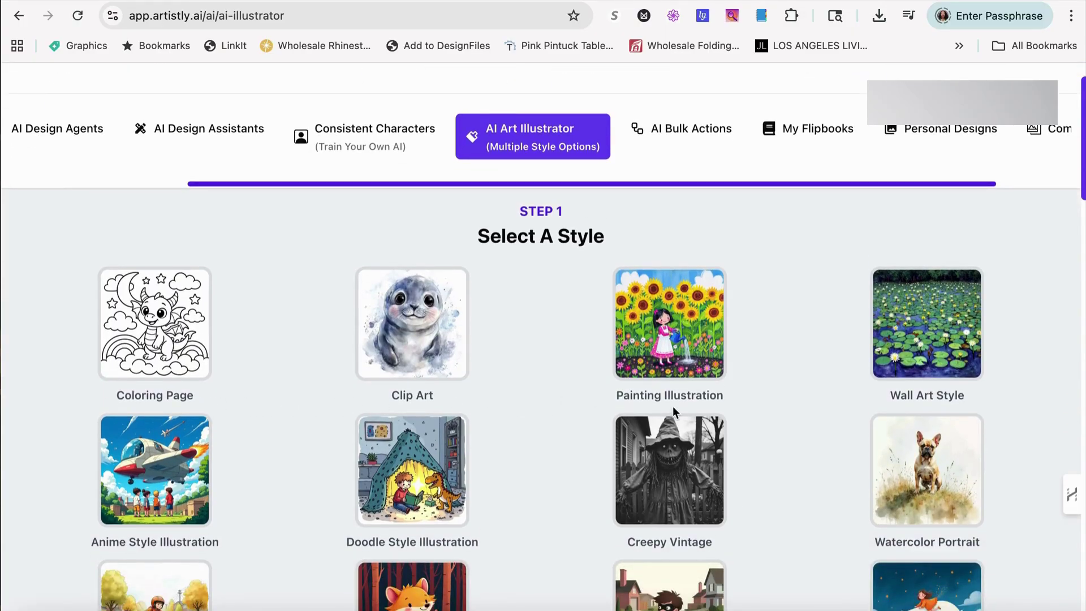
{"action": "scroll", "coordinate": [595, 396], "scroll_direction": "down", "scroll_amount": 8}
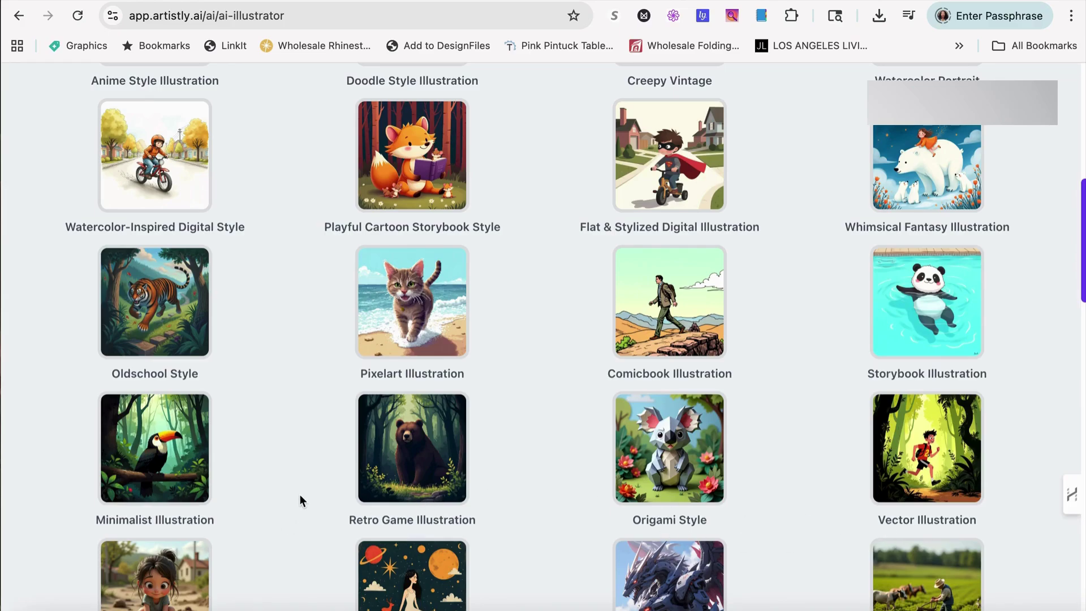
{"action": "scroll", "coordinate": [300, 497], "scroll_direction": "down", "scroll_amount": 6}
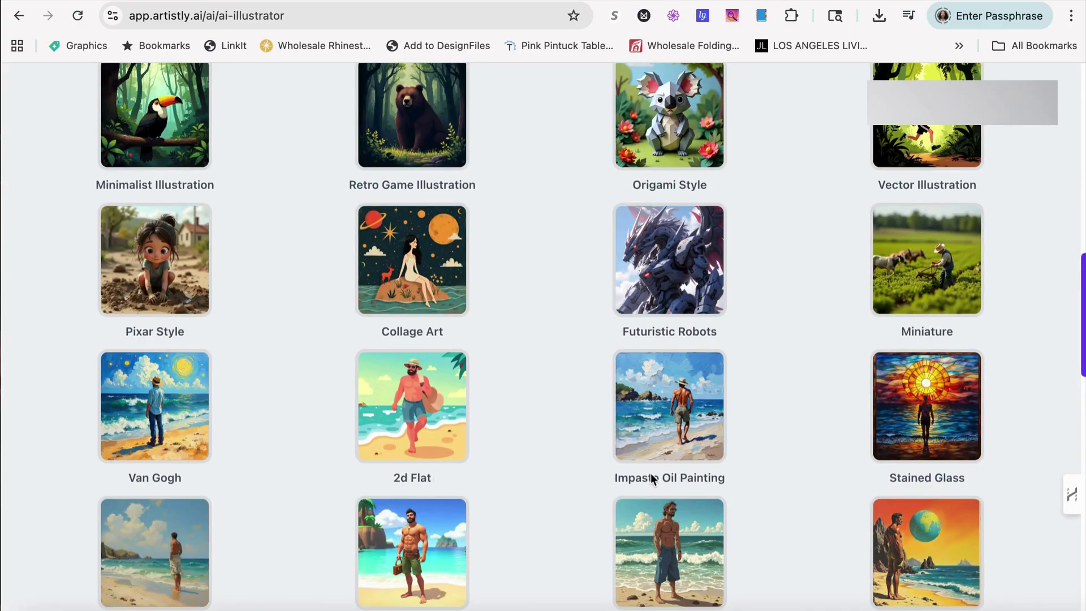
{"action": "scroll", "coordinate": [479, 423], "scroll_direction": "down", "scroll_amount": 10}
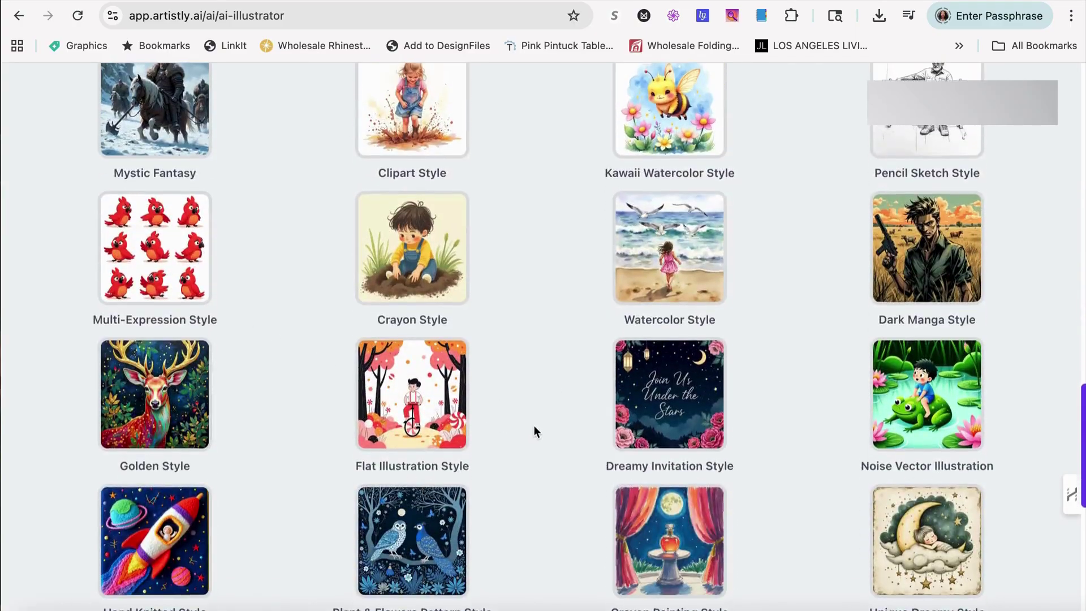
{"action": "scroll", "coordinate": [538, 428], "scroll_direction": "down", "scroll_amount": 8}
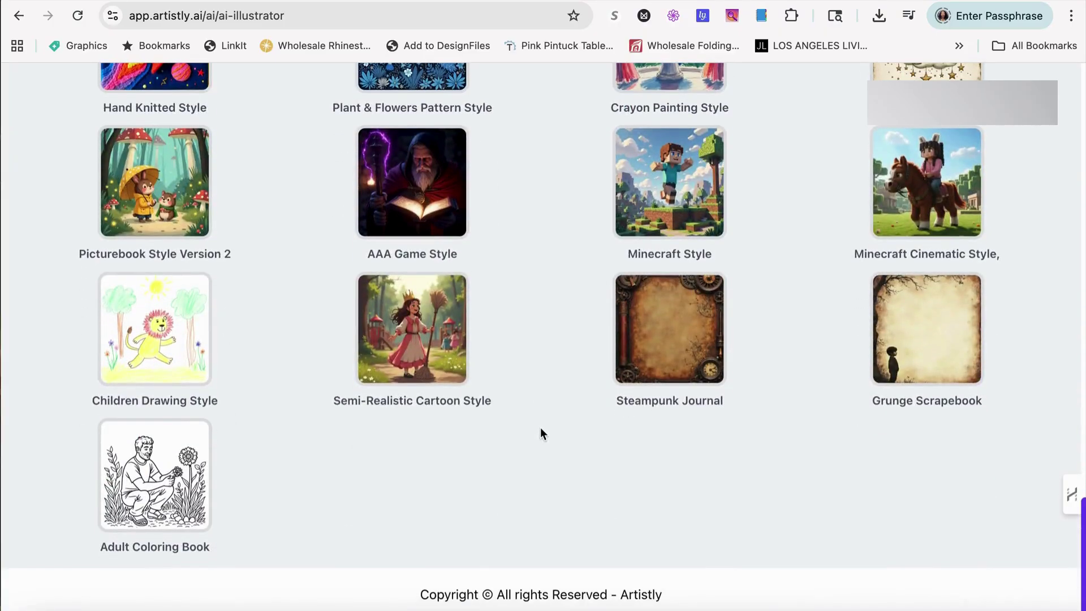
{"action": "scroll", "coordinate": [543, 434], "scroll_direction": "up", "scroll_amount": 18}
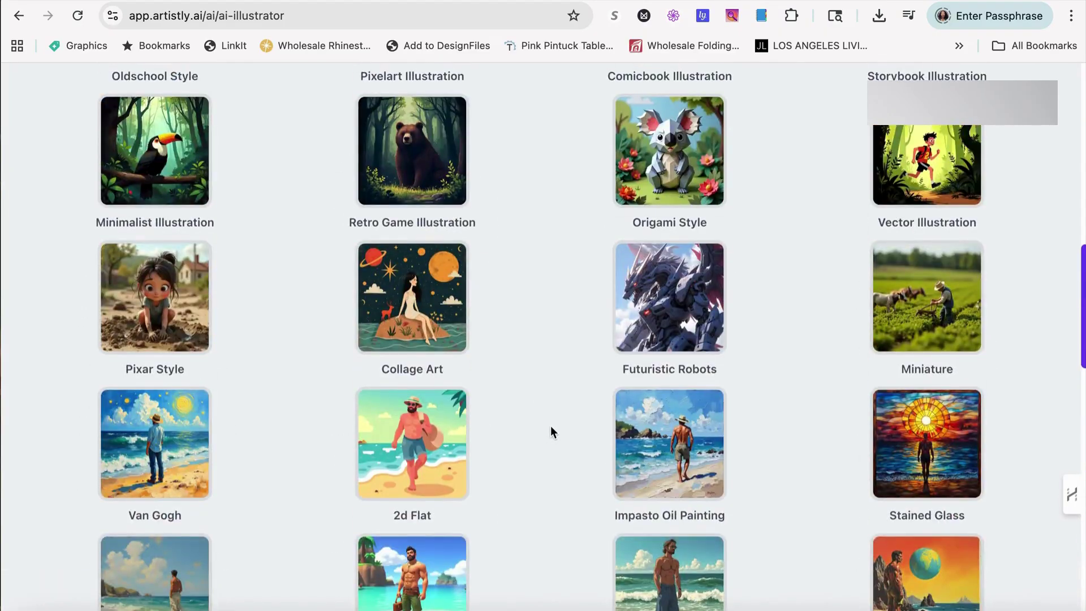
{"action": "scroll", "coordinate": [552, 427], "scroll_direction": "up", "scroll_amount": 12}
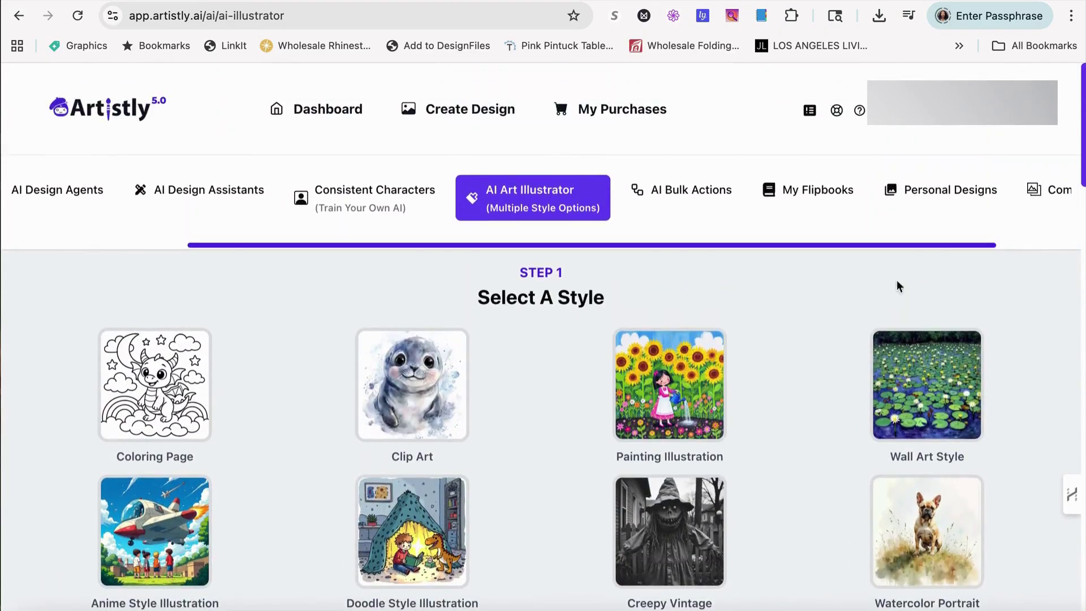
Step: Open the Personal Designs tab and scroll through the saved antique clock designs and back
{"action": "left_click", "coordinate": [942, 191]}
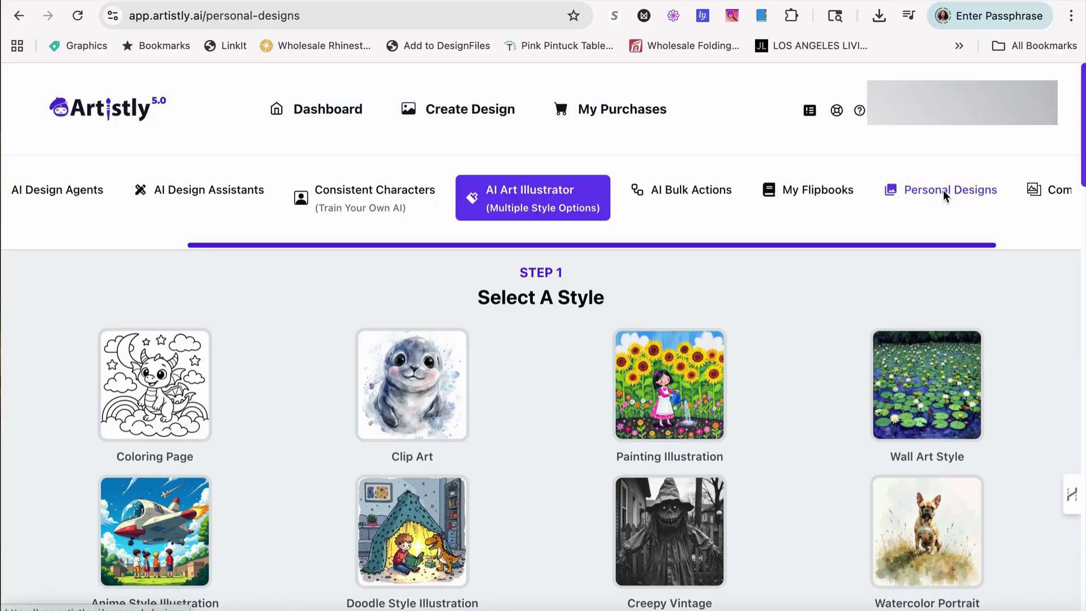
{"action": "scroll", "coordinate": [468, 468], "scroll_direction": "down", "scroll_amount": 14}
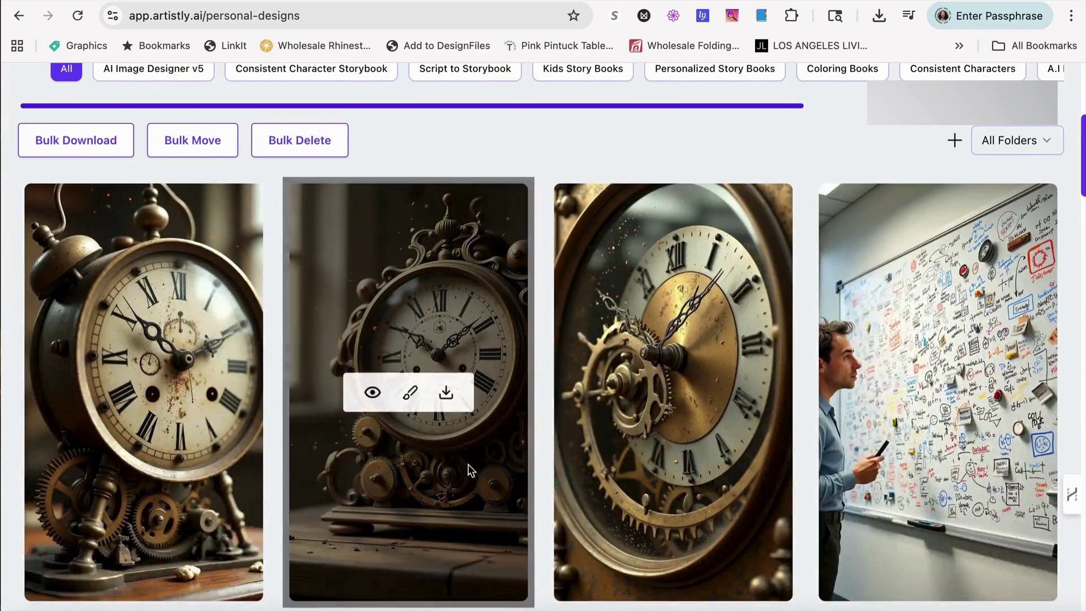
{"action": "scroll", "coordinate": [477, 465], "scroll_direction": "down", "scroll_amount": 10}
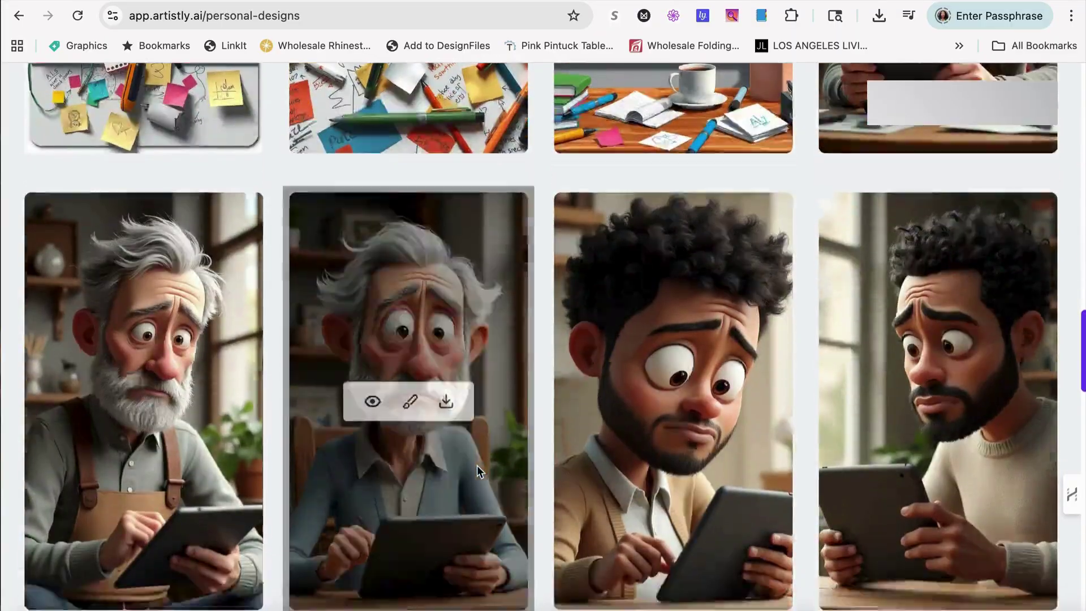
{"action": "scroll", "coordinate": [477, 465], "scroll_direction": "down", "scroll_amount": 6}
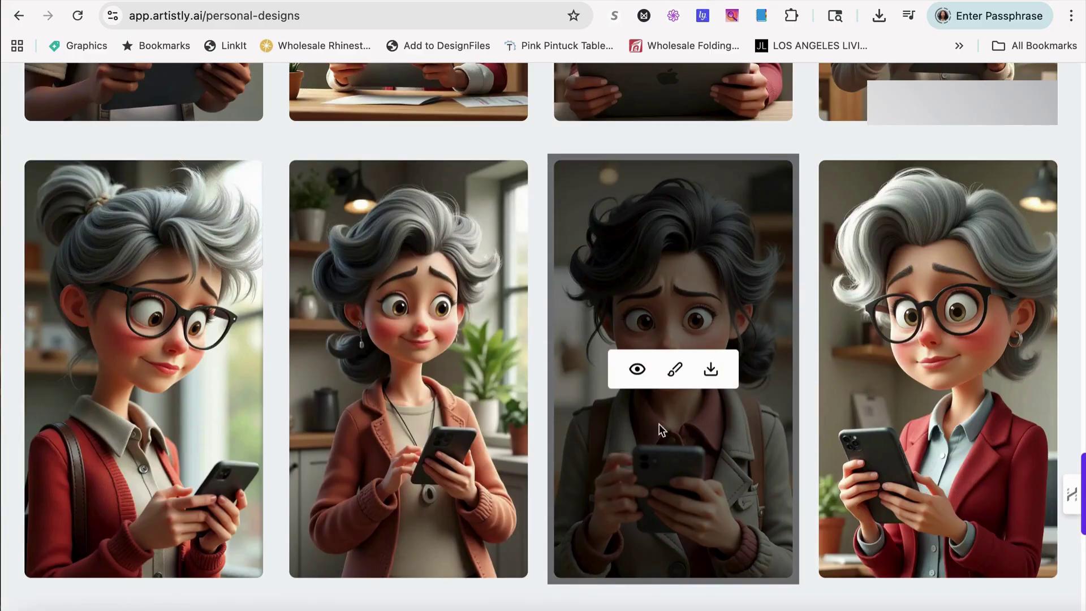
{"action": "scroll", "coordinate": [740, 397], "scroll_direction": "up", "scroll_amount": 5}
{"action": "scroll", "coordinate": [702, 391], "scroll_direction": "up", "scroll_amount": 15}
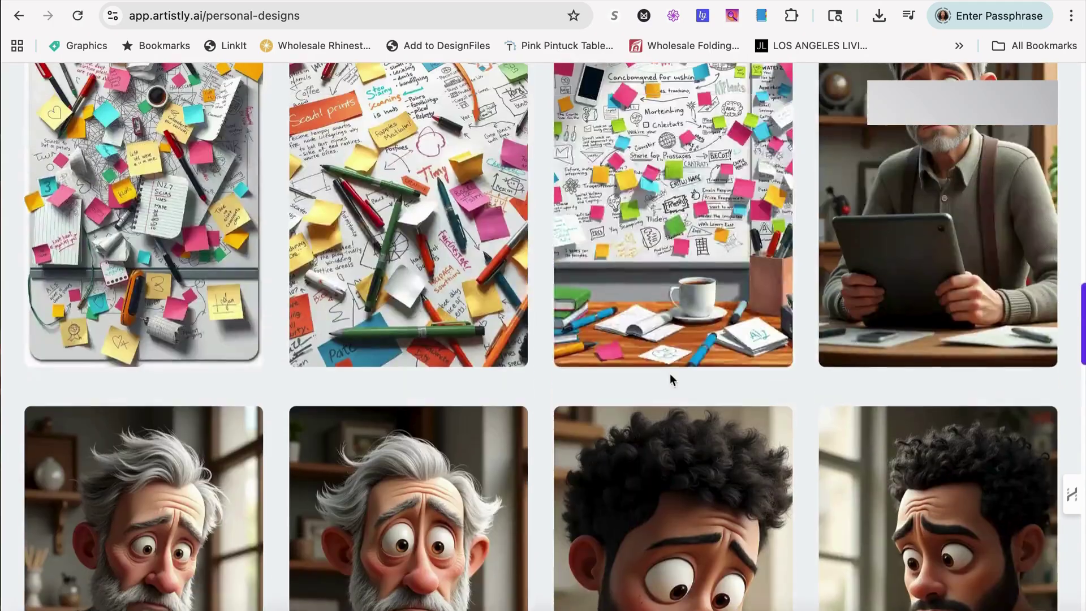
{"action": "scroll", "coordinate": [667, 371], "scroll_direction": "up", "scroll_amount": 12}
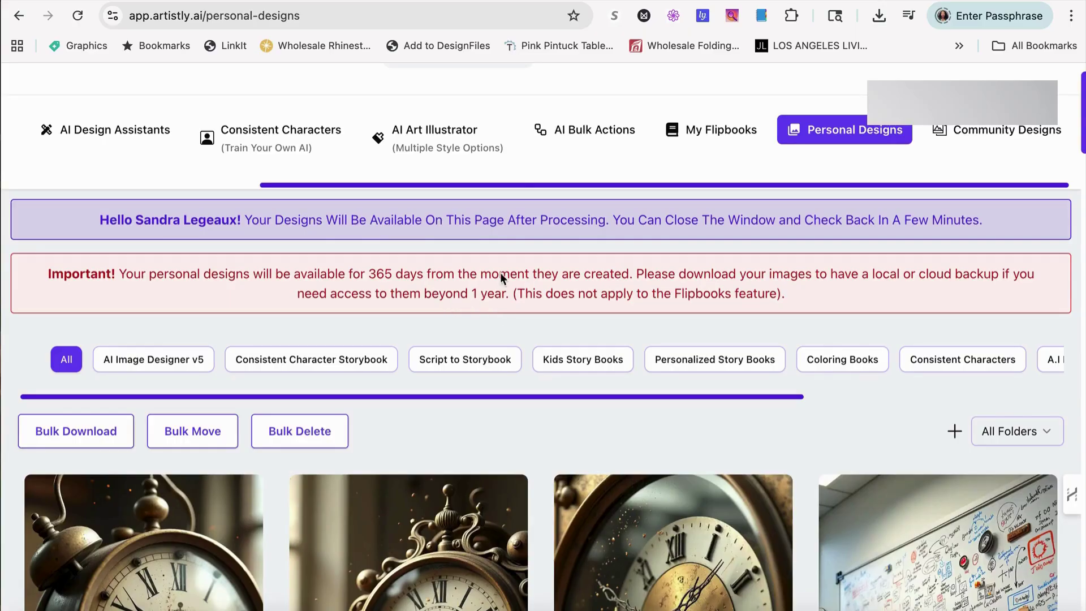
Step: In My Flipbooks, open Barnaby Bear's Big Bumble in the reader
{"action": "left_click", "coordinate": [714, 130]}
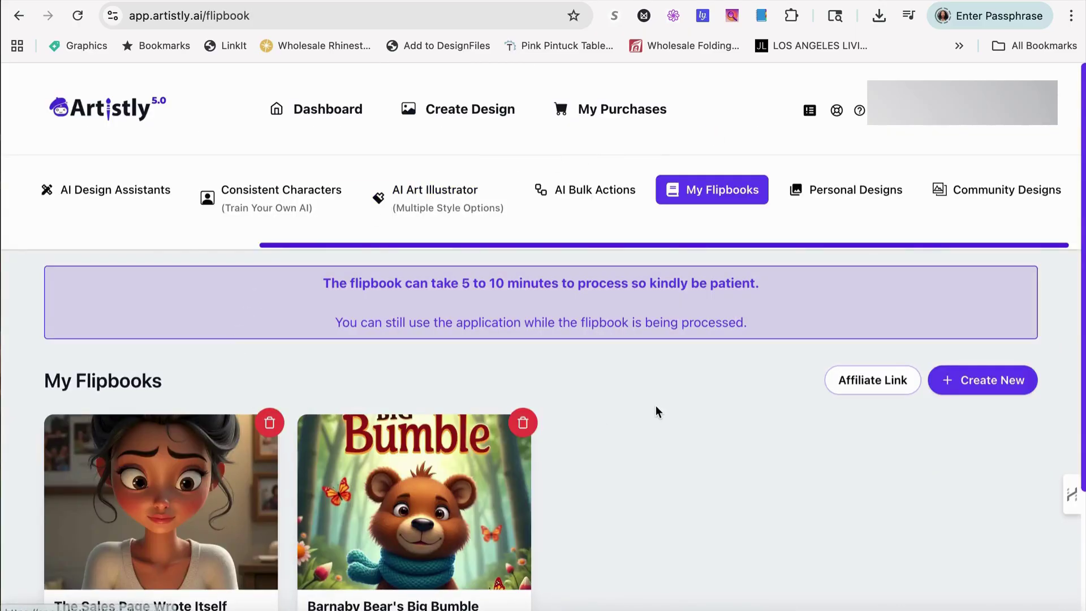
{"action": "scroll", "coordinate": [657, 403], "scroll_direction": "down", "scroll_amount": 3}
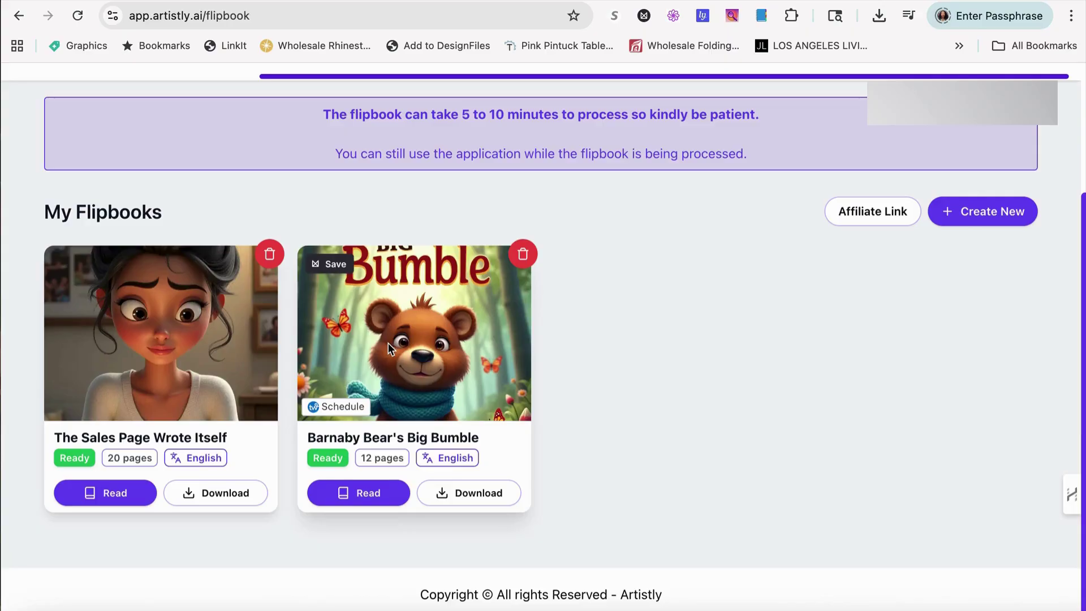
{"action": "left_click", "coordinate": [364, 500]}
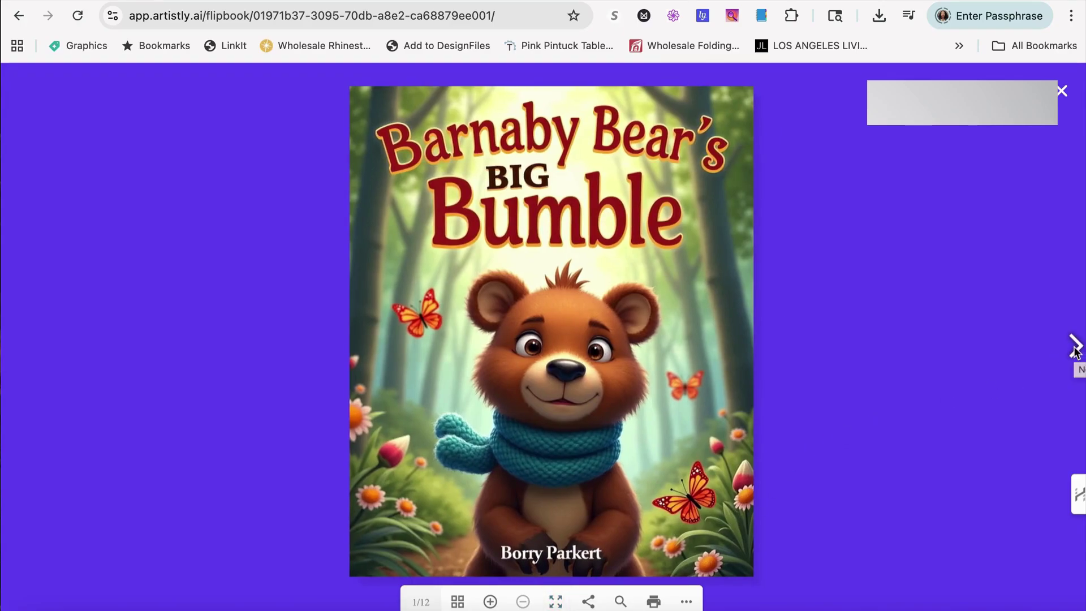
Step: Flip forward four spreads in the bear storybook to the owl spread
{"action": "left_click", "coordinate": [1076, 346]}
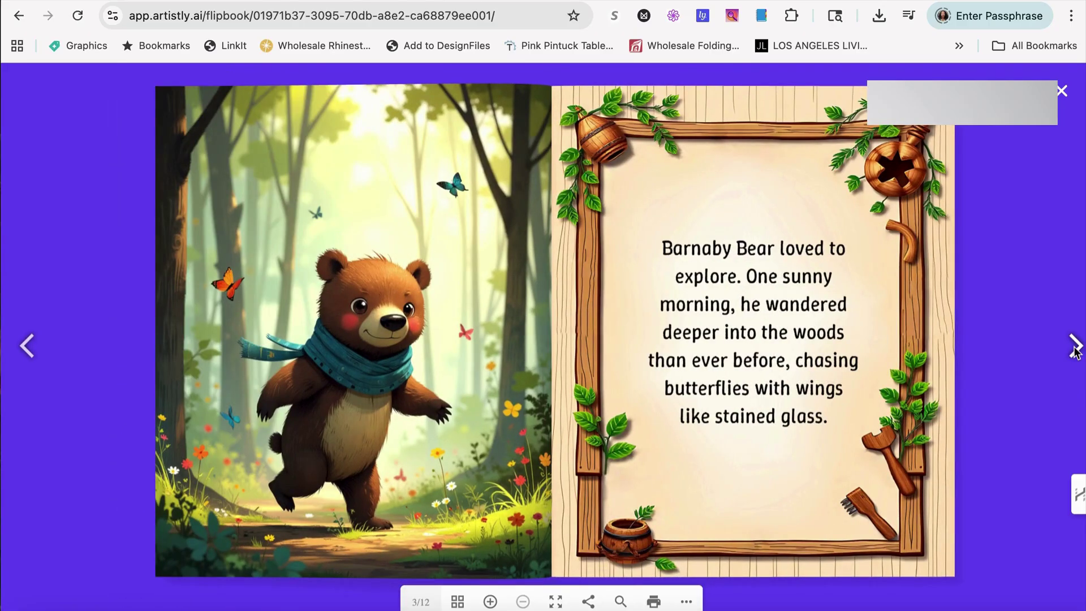
{"action": "left_click", "coordinate": [1076, 346]}
{"action": "left_click", "coordinate": [1076, 346]}
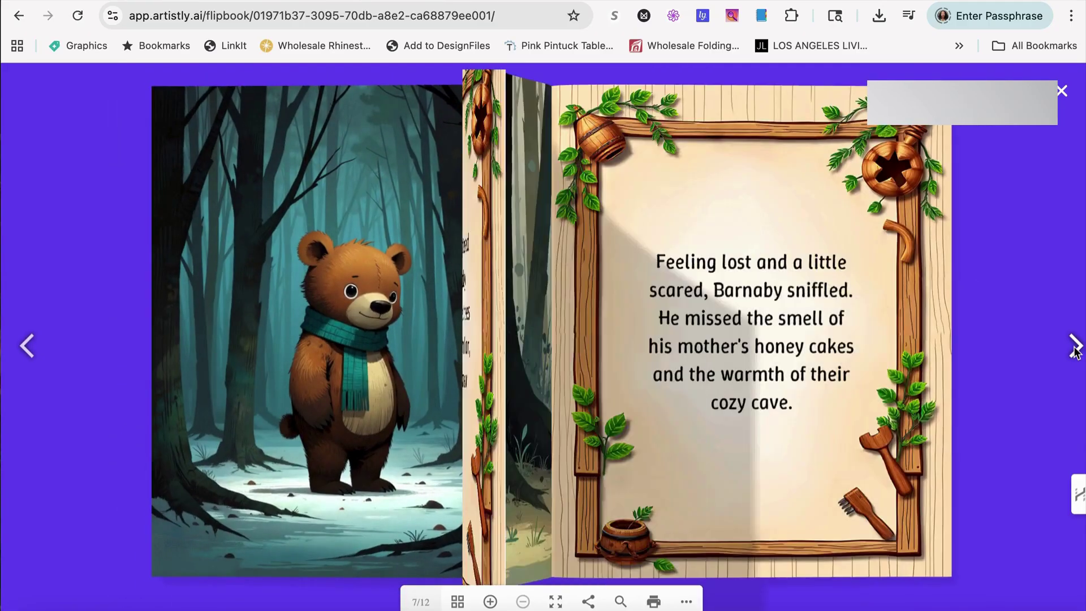
{"action": "left_click", "coordinate": [1076, 346]}
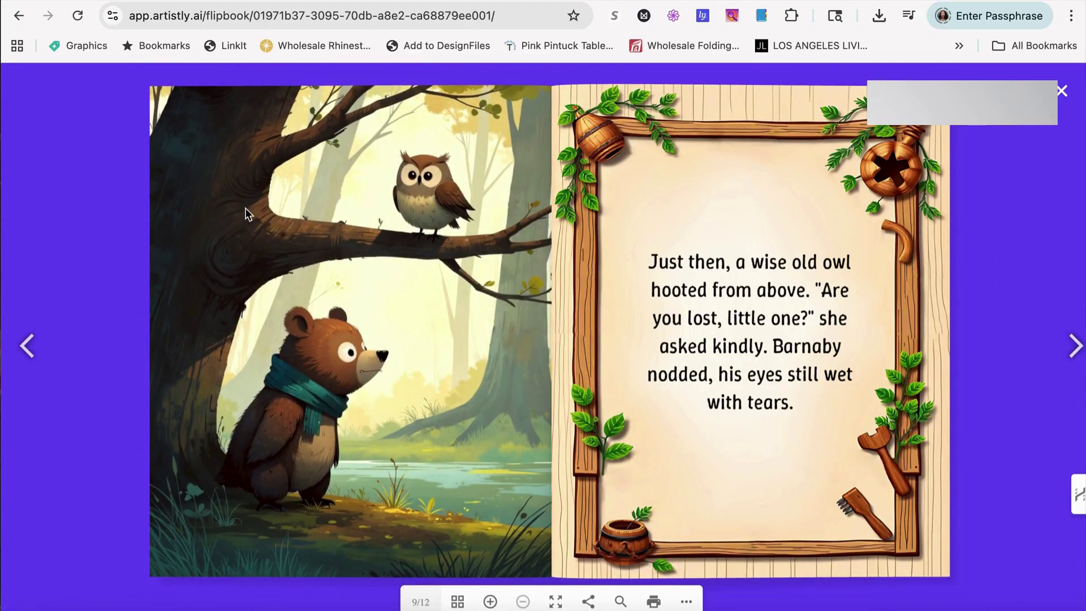
Step: Close the bear storybook and open The Sales Page Wrote Itself flipbook
{"action": "left_click", "coordinate": [1062, 91]}
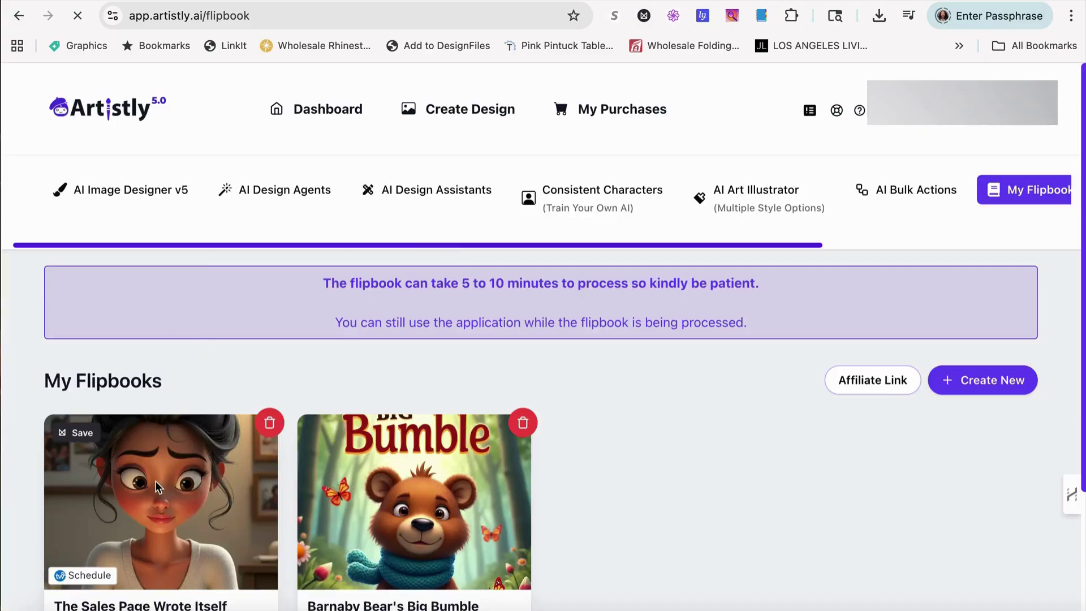
{"action": "scroll", "coordinate": [188, 420], "scroll_direction": "down", "scroll_amount": 3}
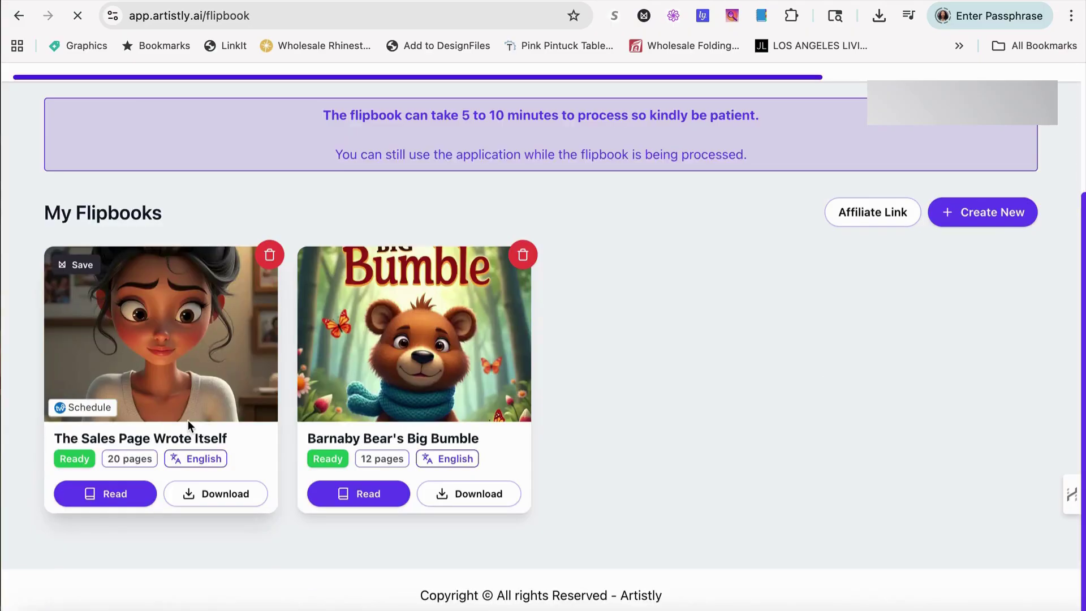
{"action": "left_click", "coordinate": [107, 490]}
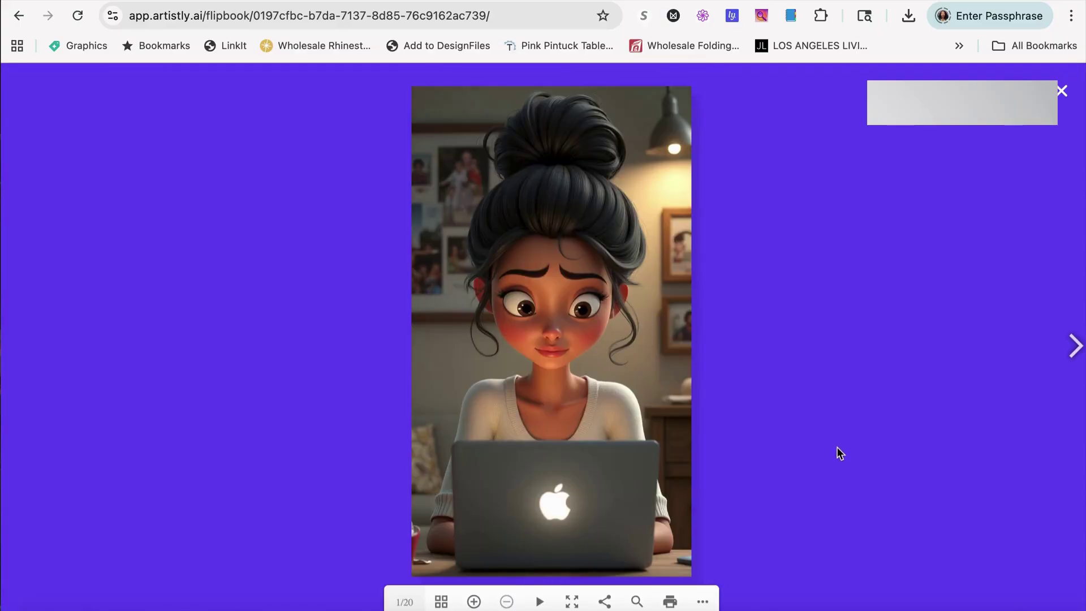
Step: Page through The Sales Page Wrote Itself to page 19 of 20, then close the reader
{"action": "left_click", "coordinate": [1075, 346]}
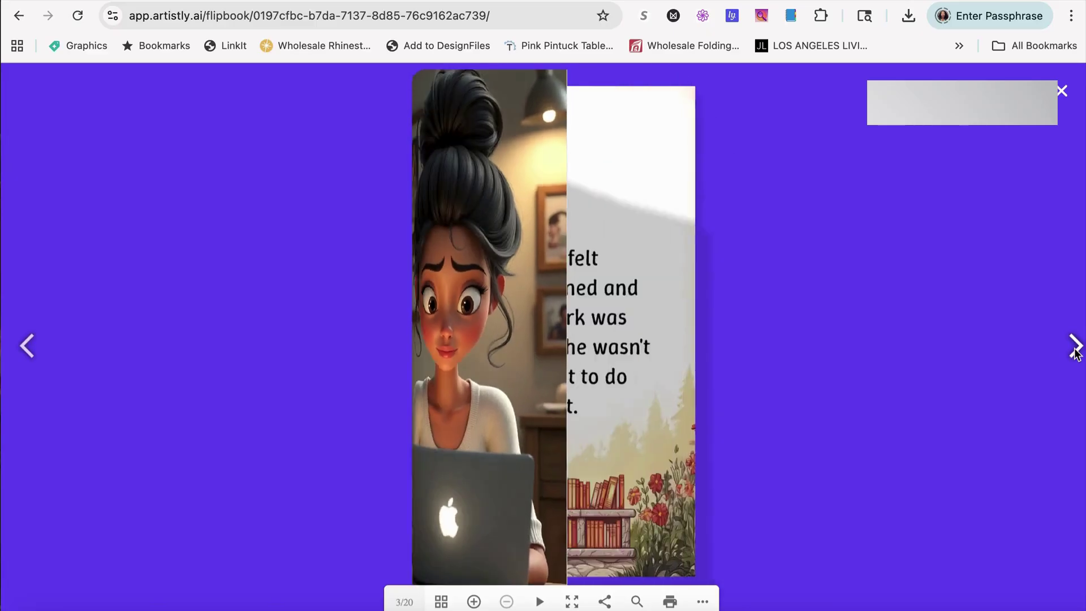
{"action": "left_click", "coordinate": [1075, 346]}
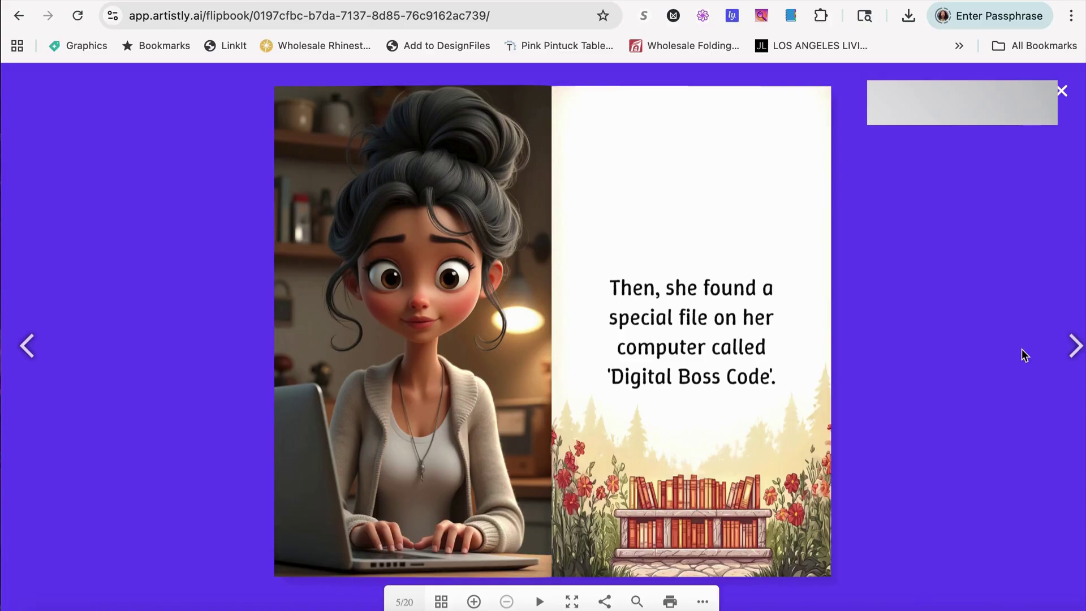
{"action": "left_click", "coordinate": [1071, 349]}
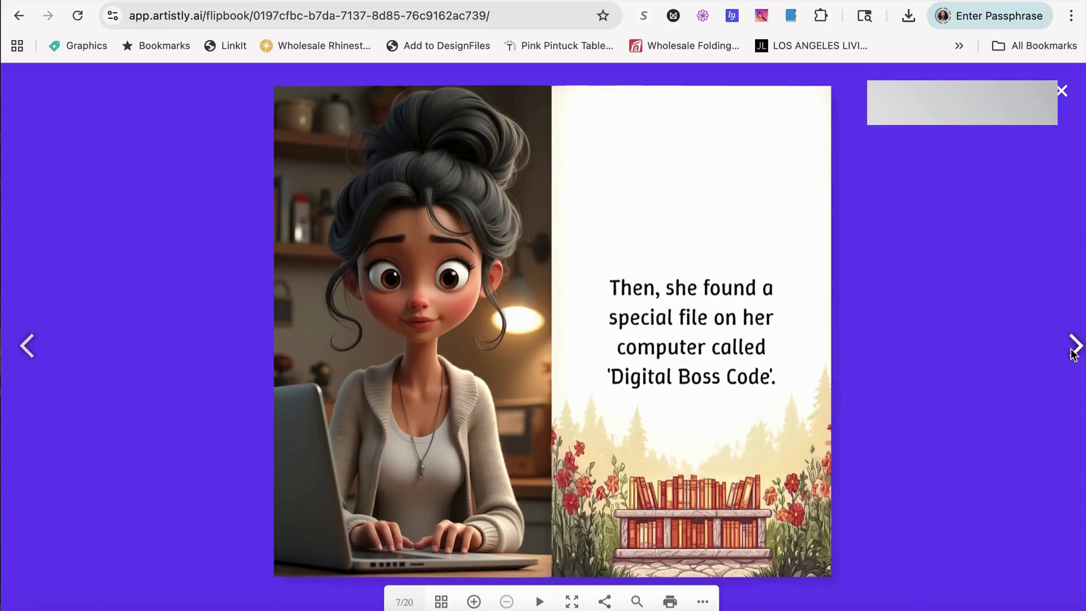
{"action": "left_click", "coordinate": [1073, 349]}
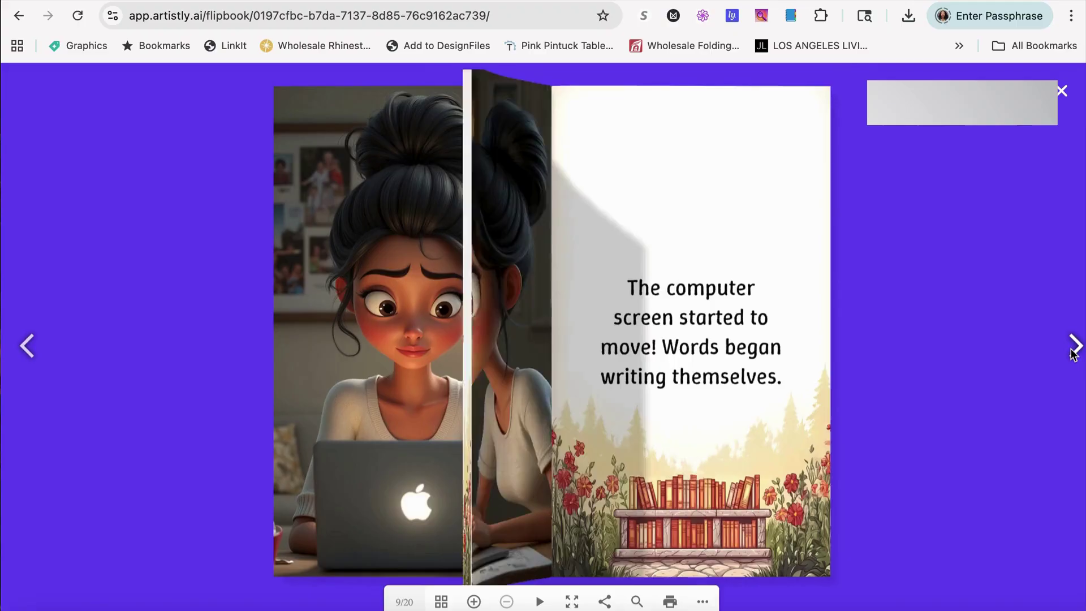
{"action": "left_click", "coordinate": [1073, 351]}
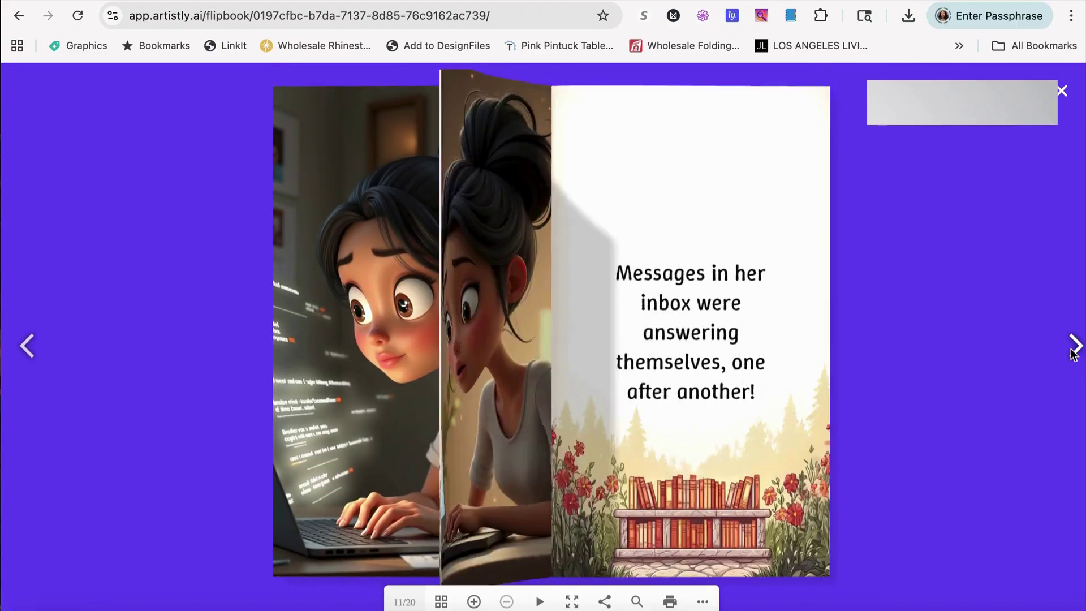
{"action": "left_click", "coordinate": [1074, 349]}
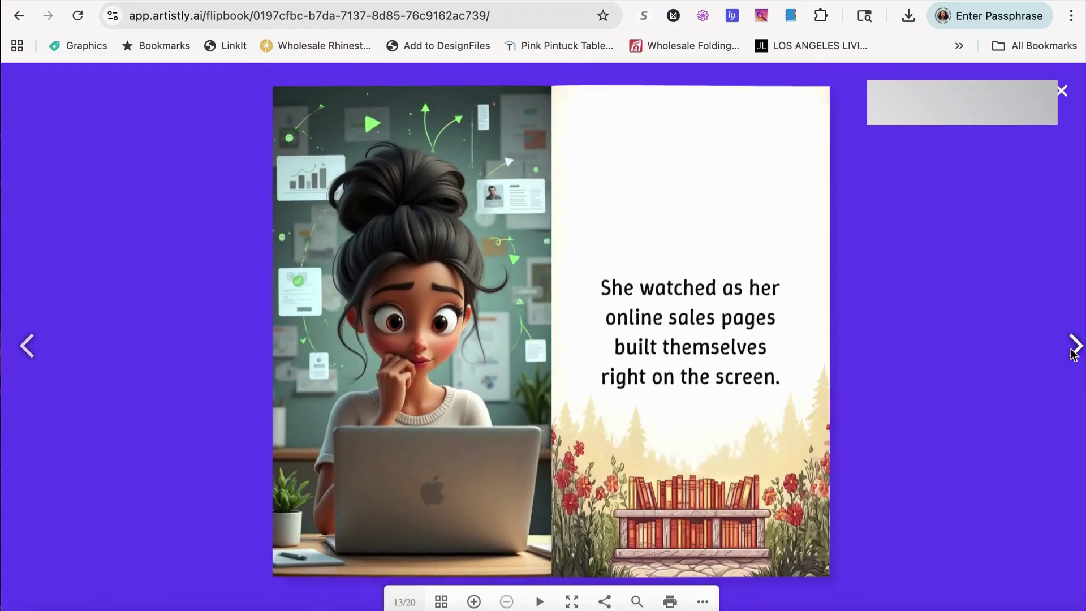
{"action": "left_click", "coordinate": [1073, 350]}
{"action": "left_click", "coordinate": [1073, 349]}
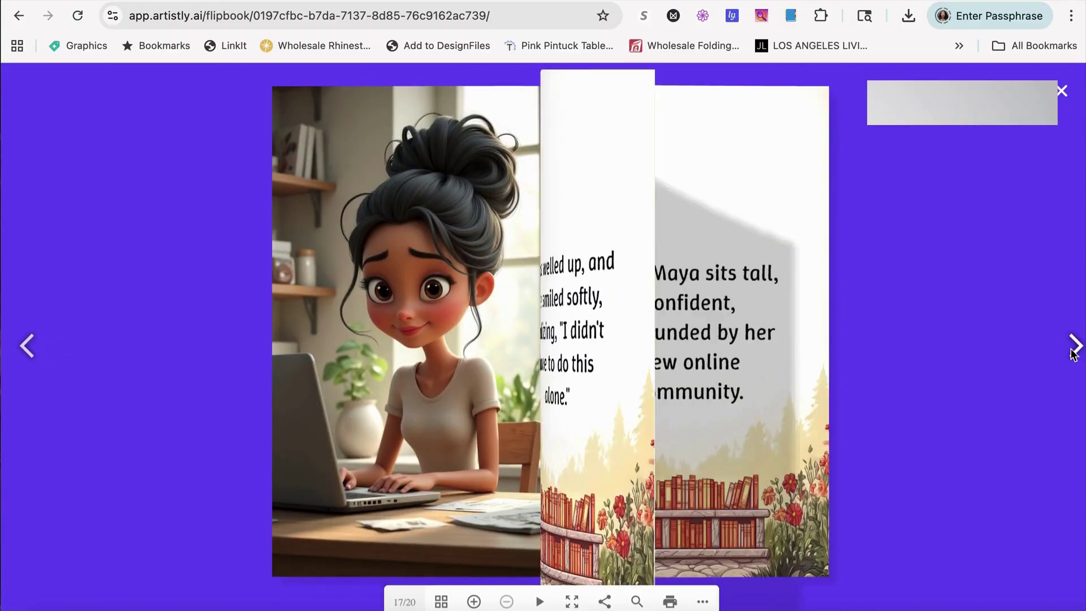
{"action": "left_click", "coordinate": [1073, 349]}
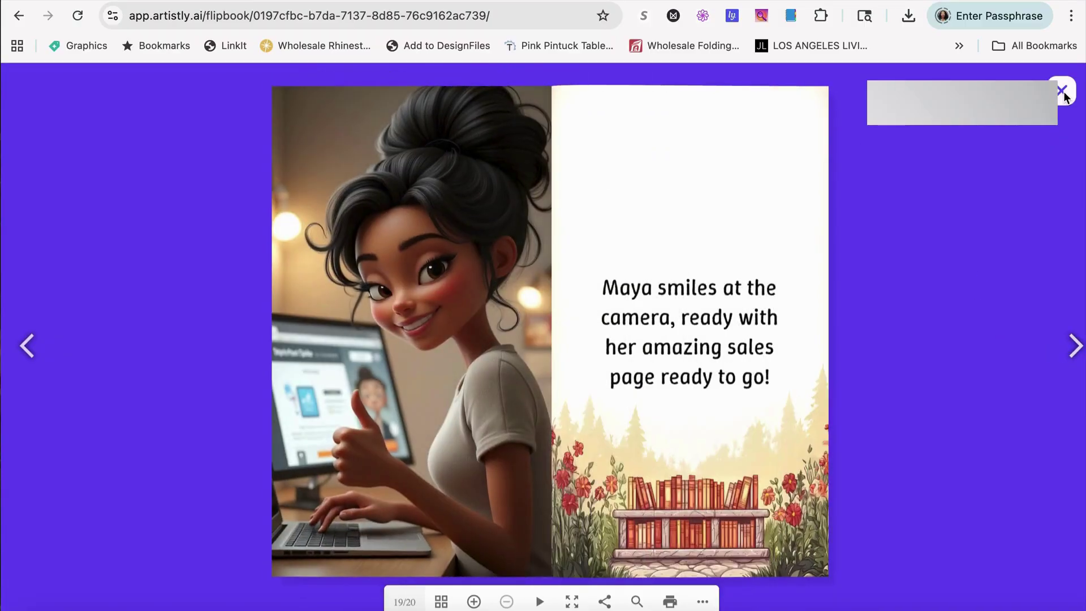
{"action": "left_click", "coordinate": [1063, 93]}
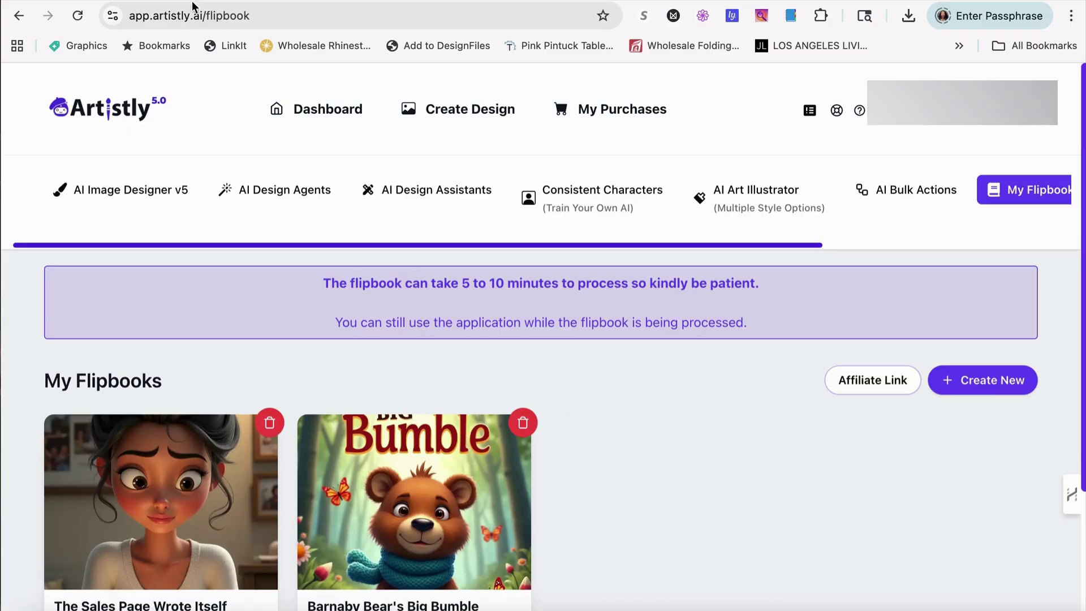
Step: Shorten the web address to artistly.ai, dropping '/flipbook', and load the public sales page
{"action": "left_click", "coordinate": [153, 18]}
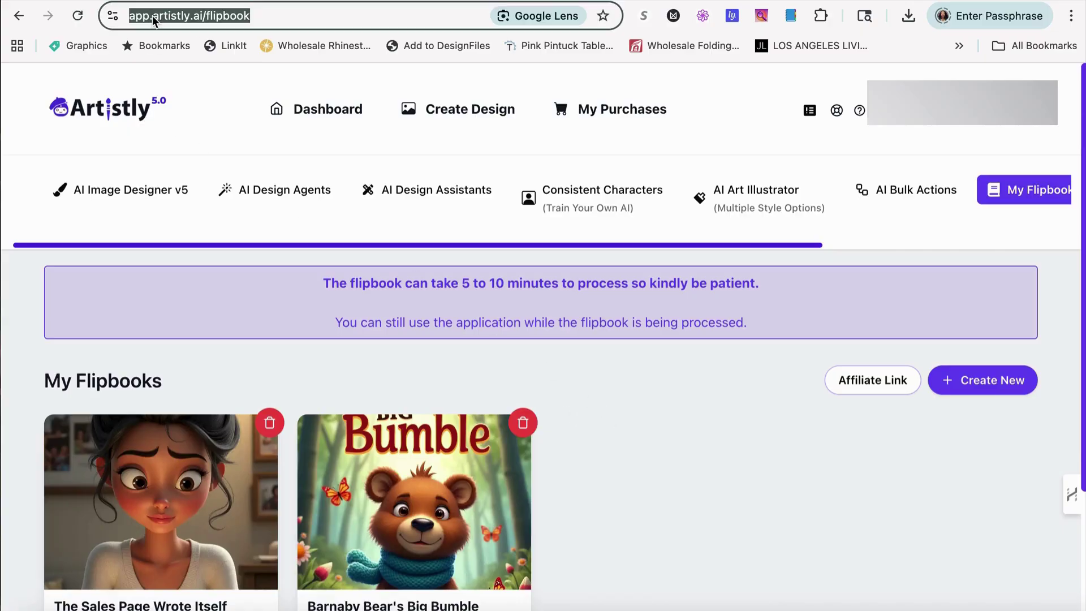
{"action": "left_click", "coordinate": [152, 18]}
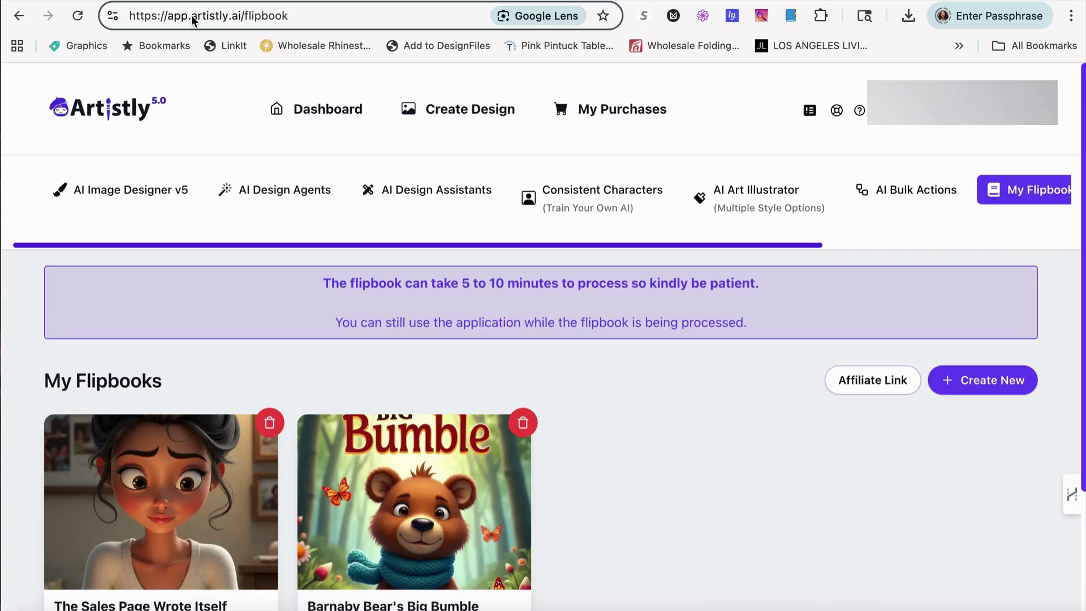
{"action": "left_click_drag", "start_coordinate": [193, 17], "coordinate": [133, 16]}
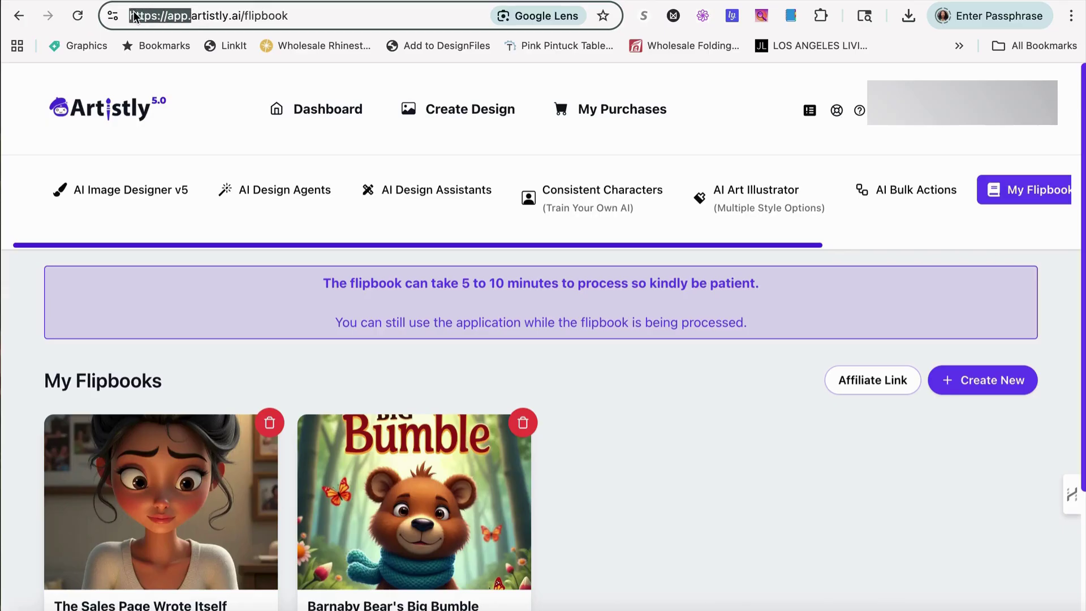
{"action": "key", "text": "BackSpace"}
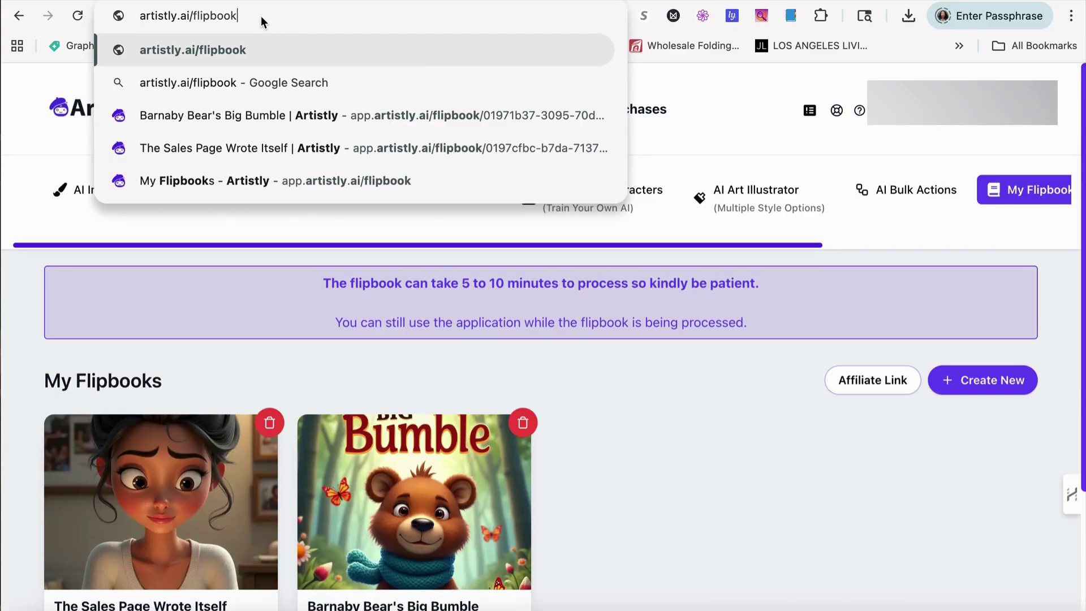
{"action": "key", "text": "BackSpace"}
{"action": "key", "text": "BackSpace"}
{"action": "key", "text": "BackSpace"}
{"action": "key", "text": "BackSpace"}
{"action": "key", "text": "BackSpace"}
{"action": "key", "text": "BackSpace"}
{"action": "key", "text": "BackSpace"}
{"action": "key", "text": "BackSpace"}
{"action": "key", "text": "BackSpace"}
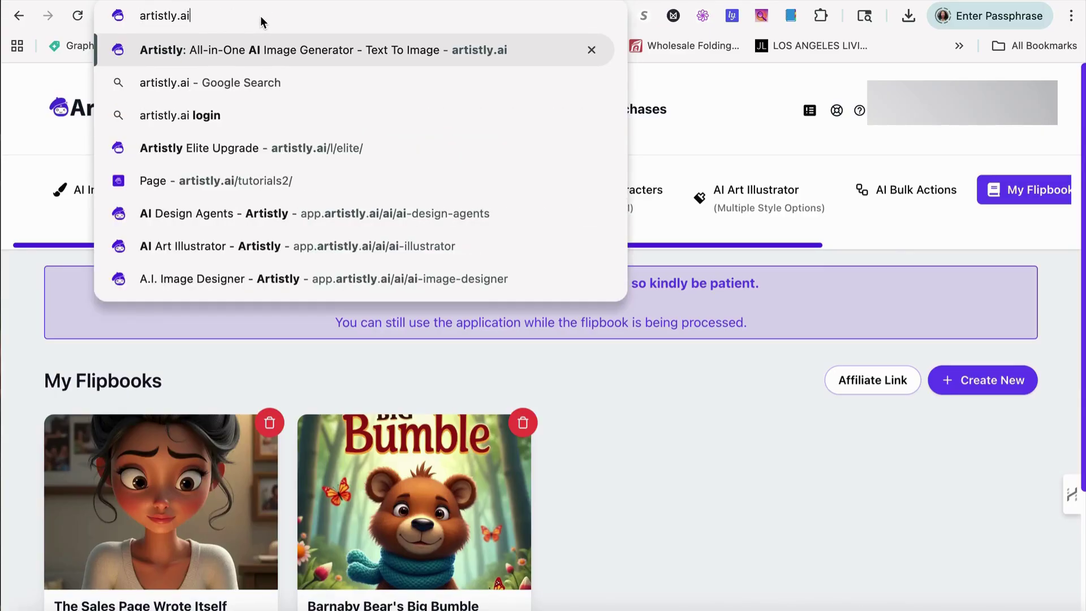
{"action": "key", "text": "Return"}
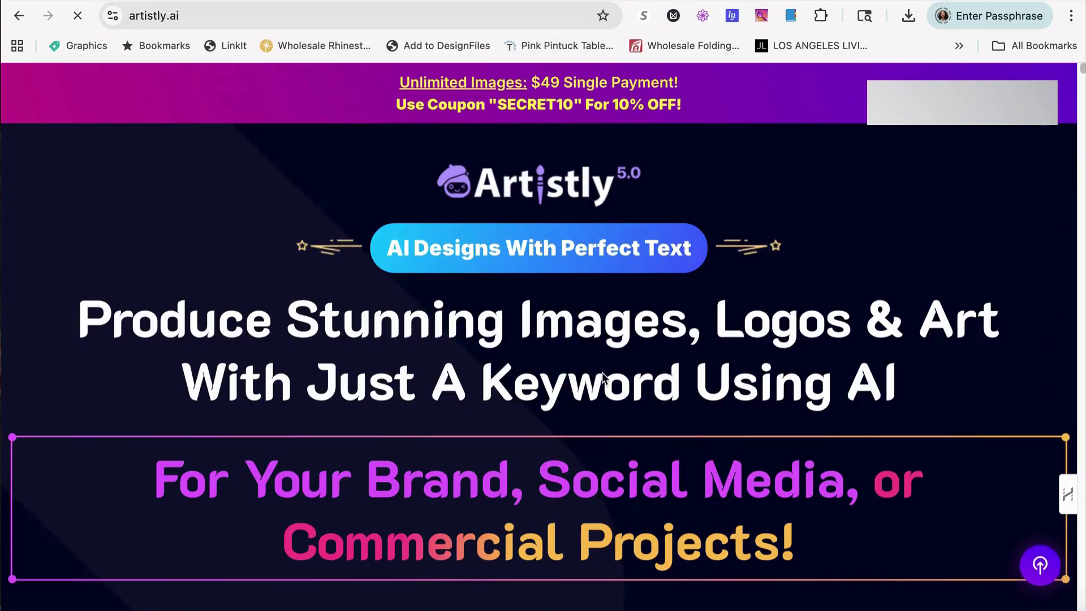
Step: Scroll the sales page past the Instant Scene Background Editor and Custom Face Switcher showcases to the #table offer
{"action": "scroll", "coordinate": [489, 311], "scroll_direction": "down", "scroll_amount": 10}
{"action": "scroll", "coordinate": [485, 321], "scroll_direction": "down", "scroll_amount": 5}
{"action": "scroll", "coordinate": [485, 321], "scroll_direction": "down", "scroll_amount": 10}
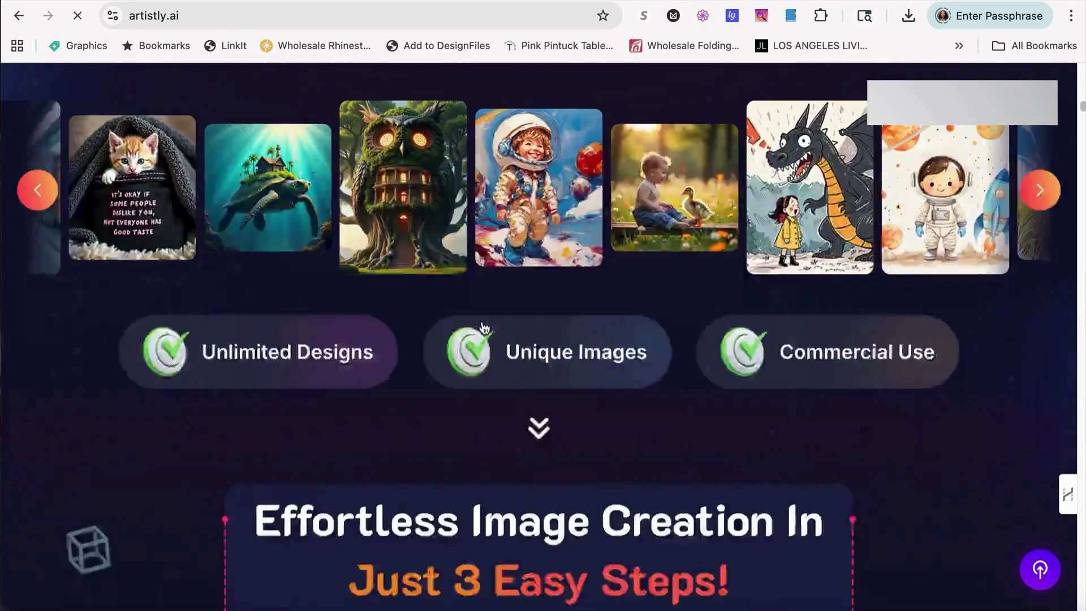
{"action": "scroll", "coordinate": [456, 313], "scroll_direction": "down", "scroll_amount": 20}
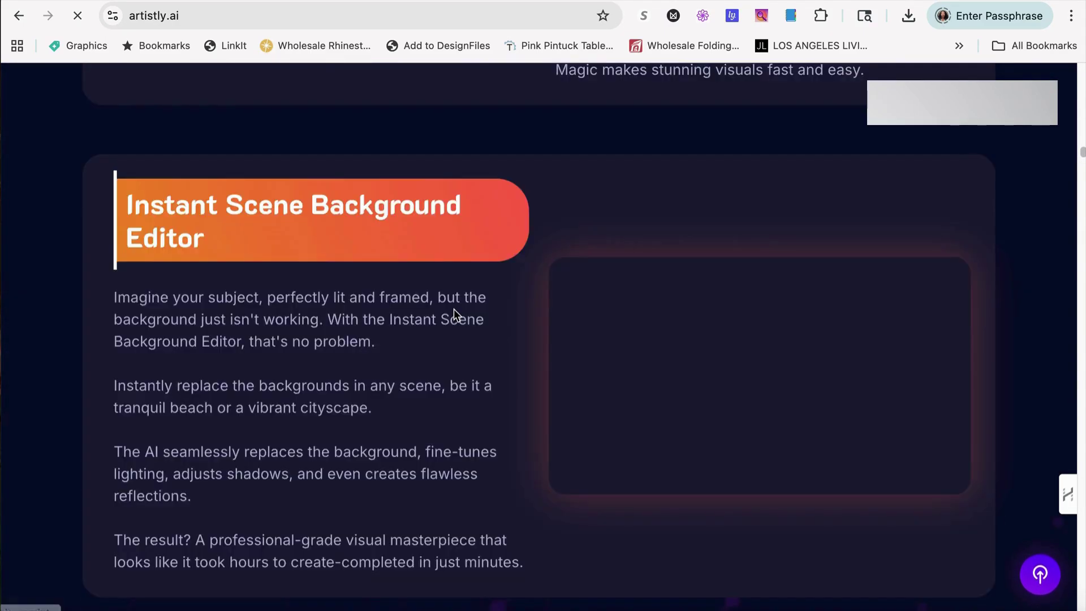
{"action": "scroll", "coordinate": [450, 308], "scroll_direction": "down", "scroll_amount": 20}
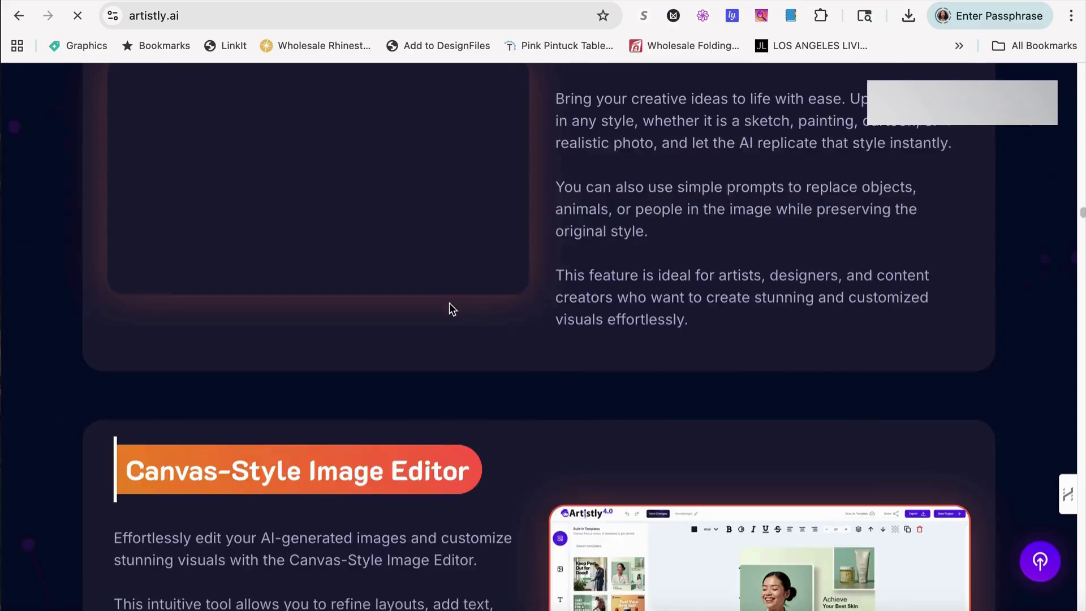
{"action": "scroll", "coordinate": [447, 303], "scroll_direction": "down", "scroll_amount": 10}
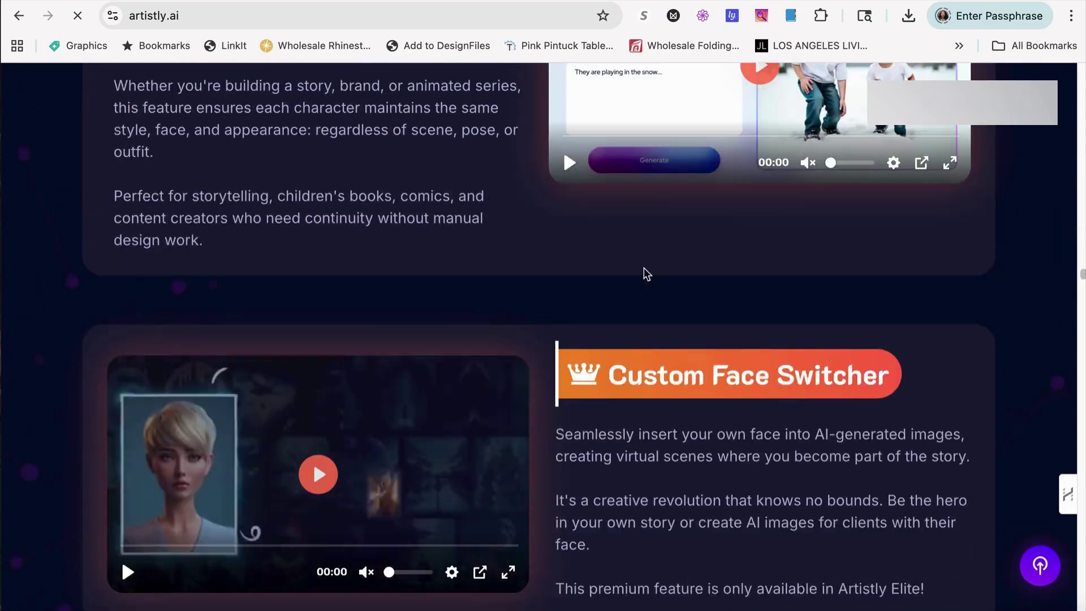
{"action": "left_click_drag", "start_coordinate": [1082, 276], "coordinate": [1047, 442]}
Step: Jump to the #table plan comparison and scroll through the Commercial and Premium feature columns
{"action": "left_click", "coordinate": [507, 469]}
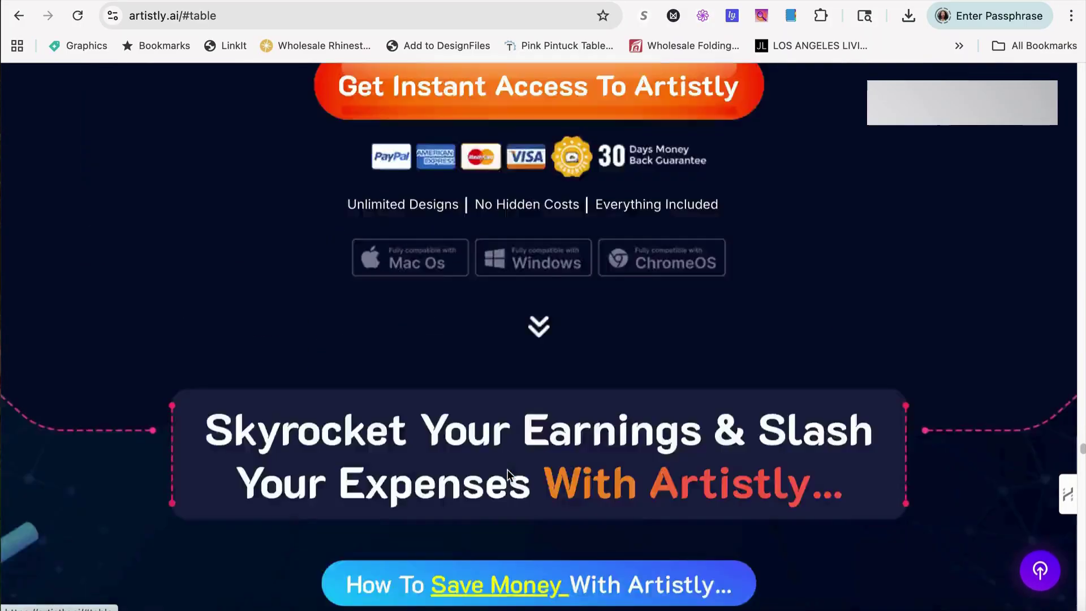
{"action": "scroll", "coordinate": [637, 284], "scroll_direction": "down", "scroll_amount": 4}
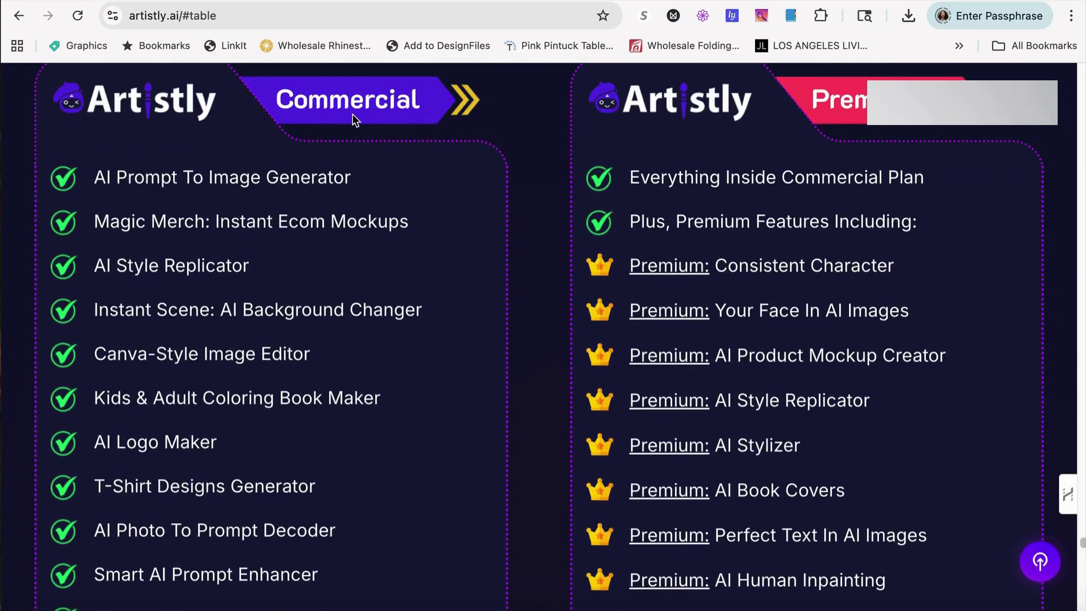
{"action": "scroll", "coordinate": [442, 221], "scroll_direction": "down", "scroll_amount": 8}
{"action": "scroll", "coordinate": [444, 221], "scroll_direction": "down", "scroll_amount": 6}
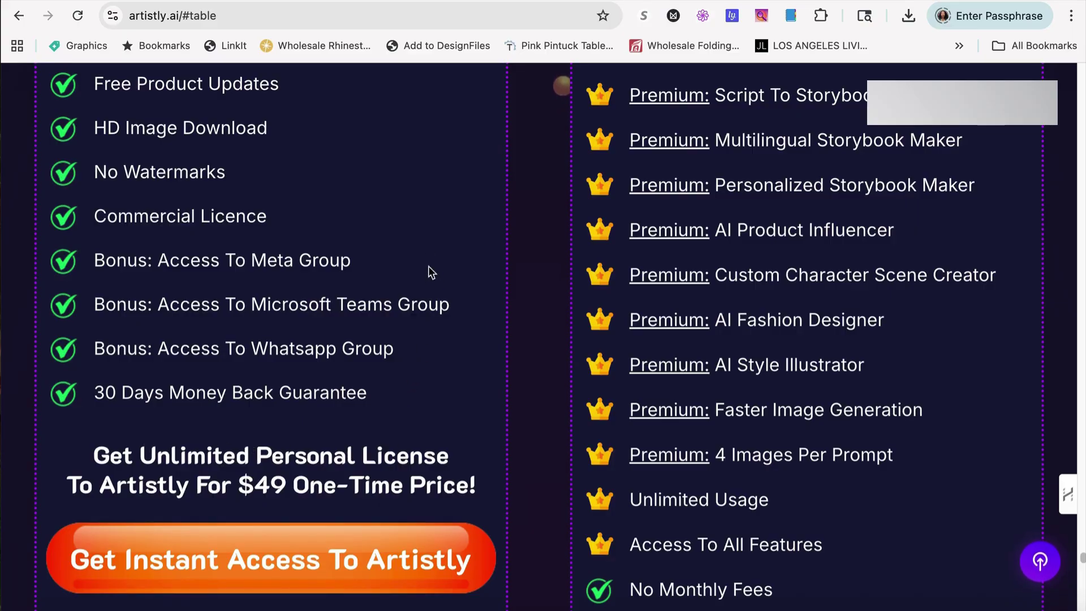
{"action": "scroll", "coordinate": [409, 222], "scroll_direction": "up", "scroll_amount": 1}
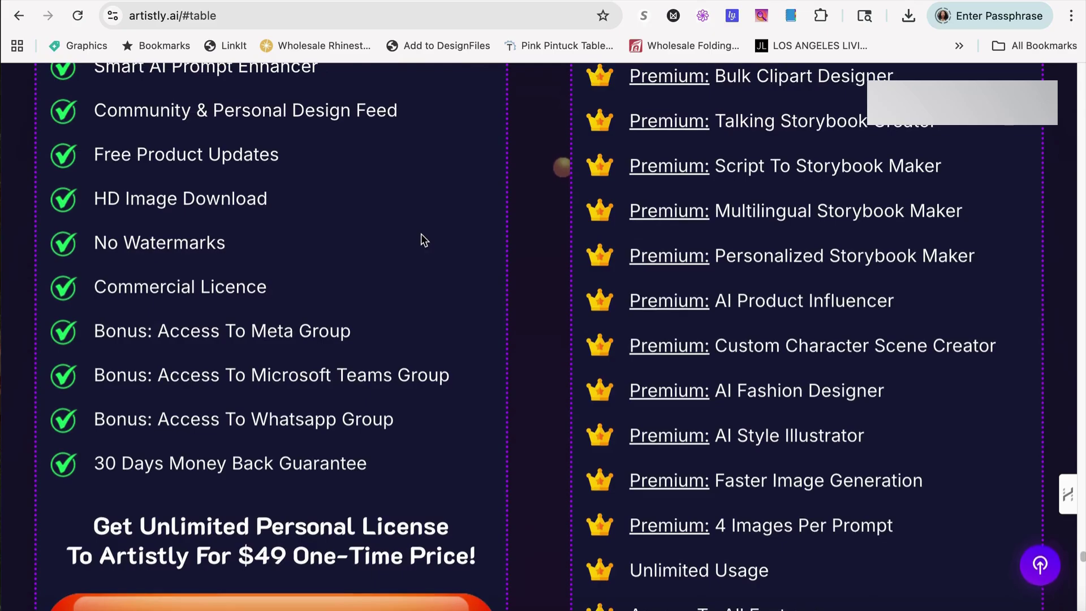
{"action": "scroll", "coordinate": [421, 240], "scroll_direction": "up", "scroll_amount": 1}
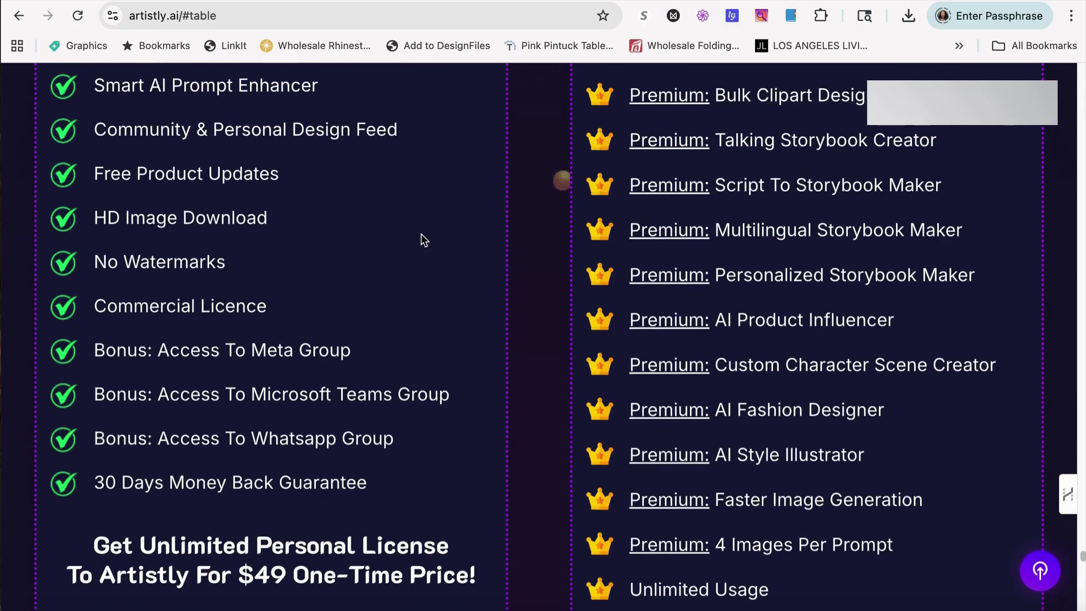
{"action": "scroll", "coordinate": [421, 240], "scroll_direction": "up", "scroll_amount": 1}
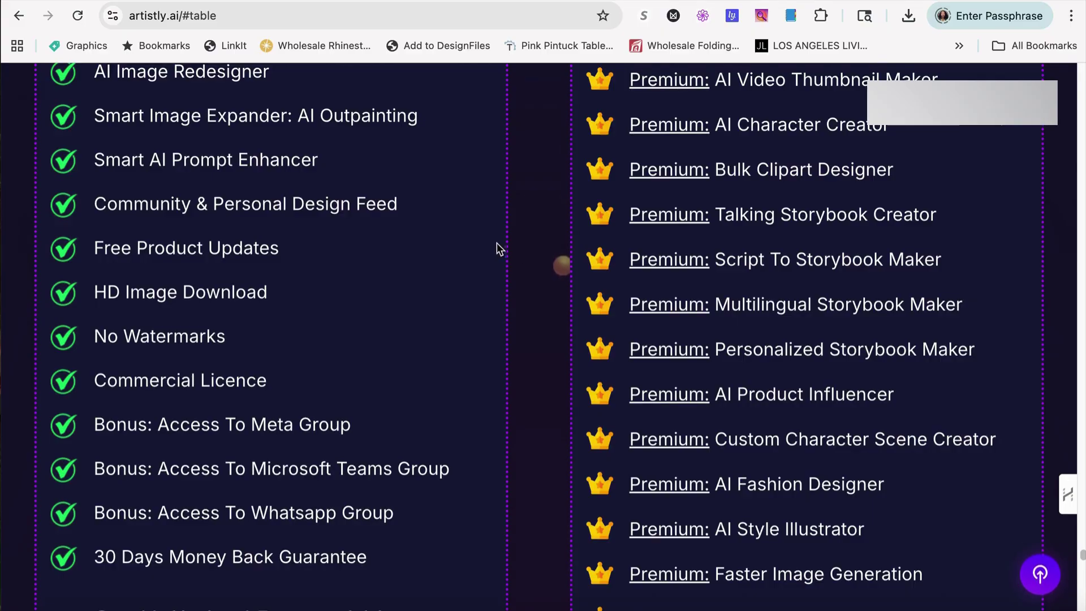
Step: Scroll back to the plans table top, then down the Commercial column to the $49 personal license offer
{"action": "scroll", "coordinate": [432, 240], "scroll_direction": "up", "scroll_amount": 3}
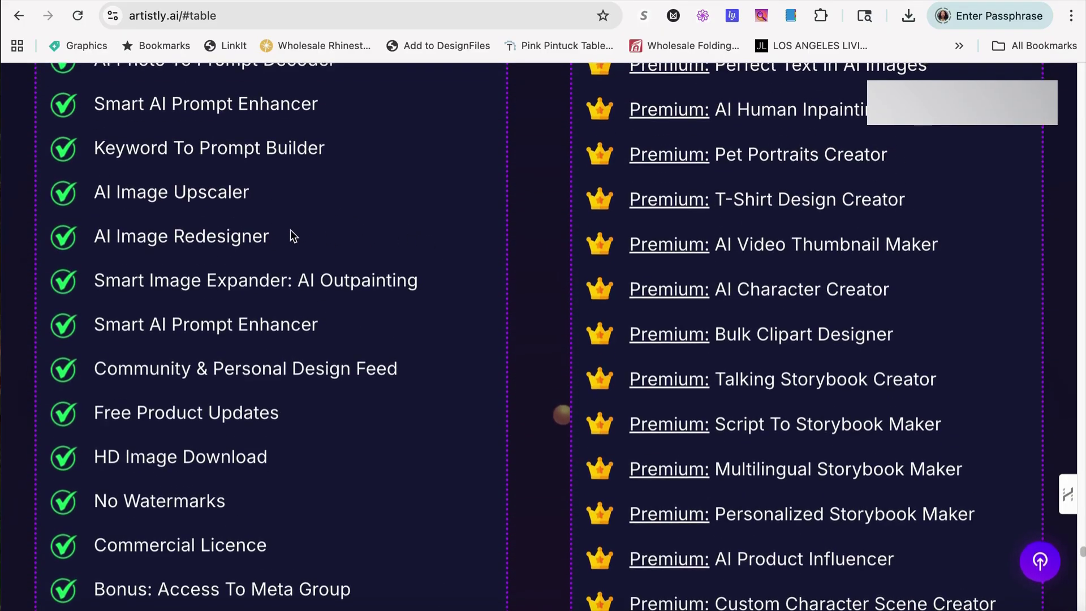
{"action": "scroll", "coordinate": [290, 229], "scroll_direction": "up", "scroll_amount": 3}
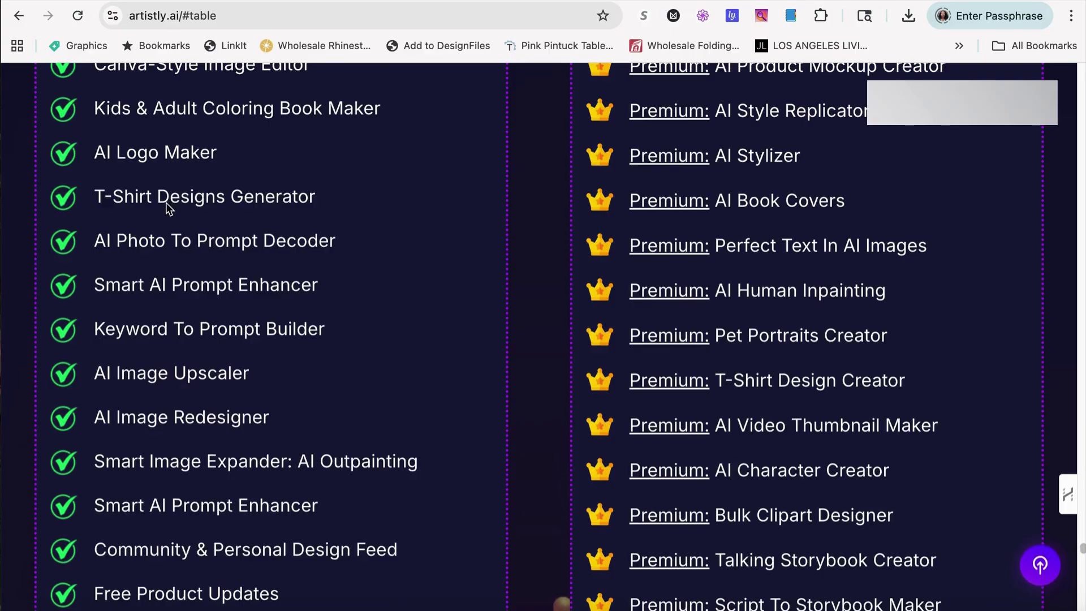
{"action": "scroll", "coordinate": [196, 197], "scroll_direction": "up", "scroll_amount": 1}
{"action": "scroll", "coordinate": [409, 244], "scroll_direction": "up", "scroll_amount": 2}
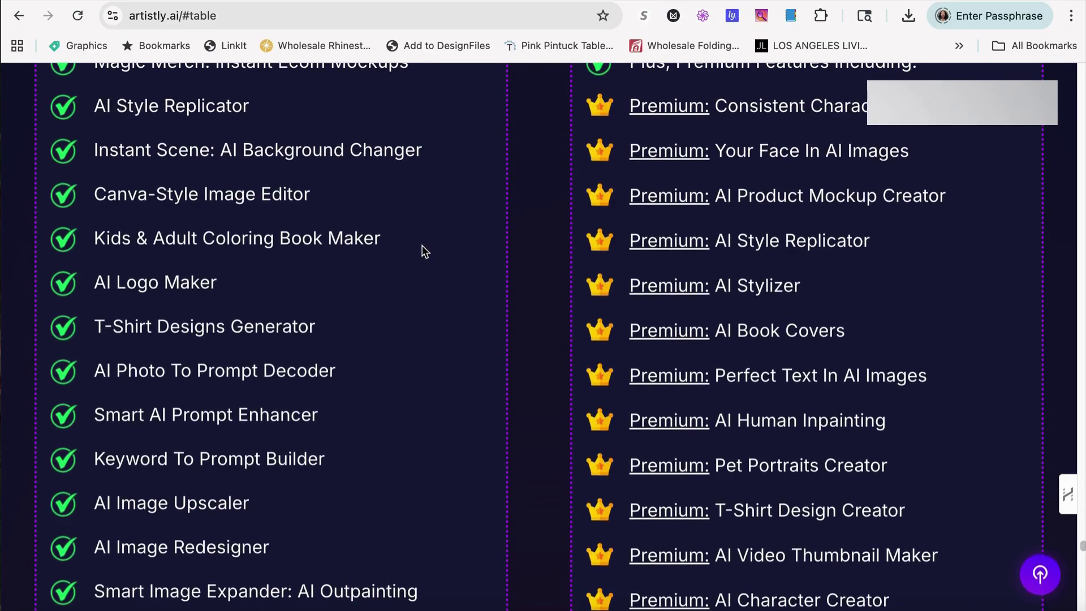
{"action": "scroll", "coordinate": [425, 251], "scroll_direction": "up", "scroll_amount": 2}
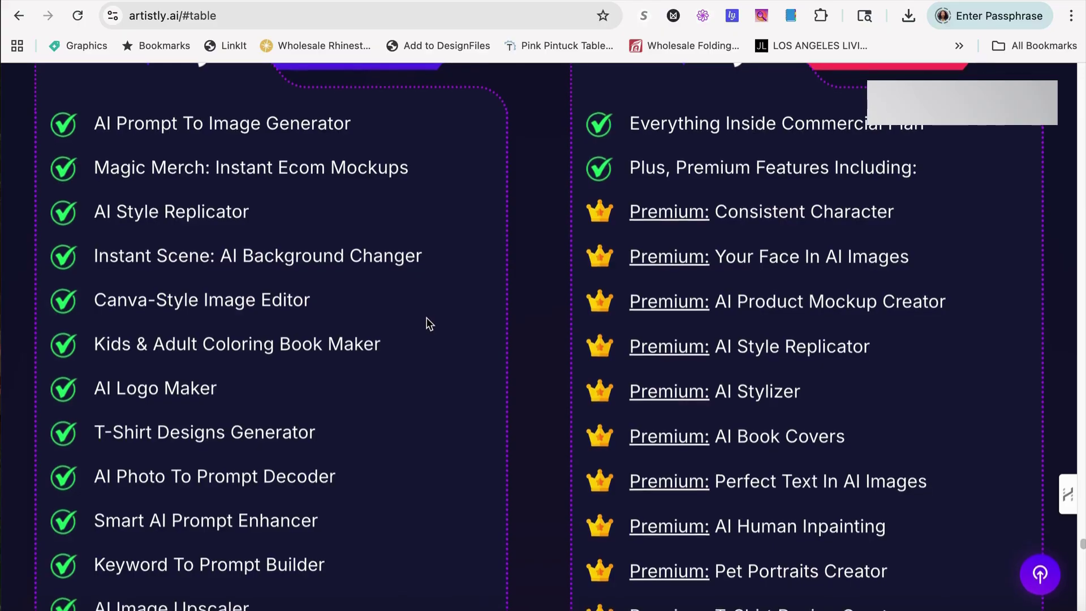
{"action": "scroll", "coordinate": [430, 324], "scroll_direction": "down", "scroll_amount": 2}
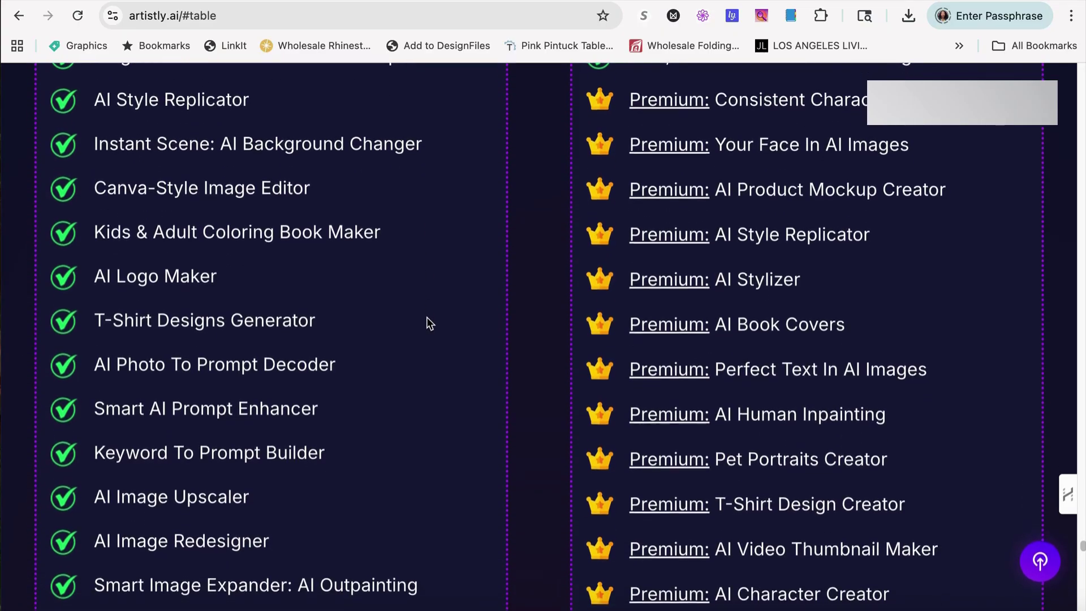
{"action": "scroll", "coordinate": [430, 323], "scroll_direction": "down", "scroll_amount": 5}
{"action": "scroll", "coordinate": [428, 321], "scroll_direction": "down", "scroll_amount": 3}
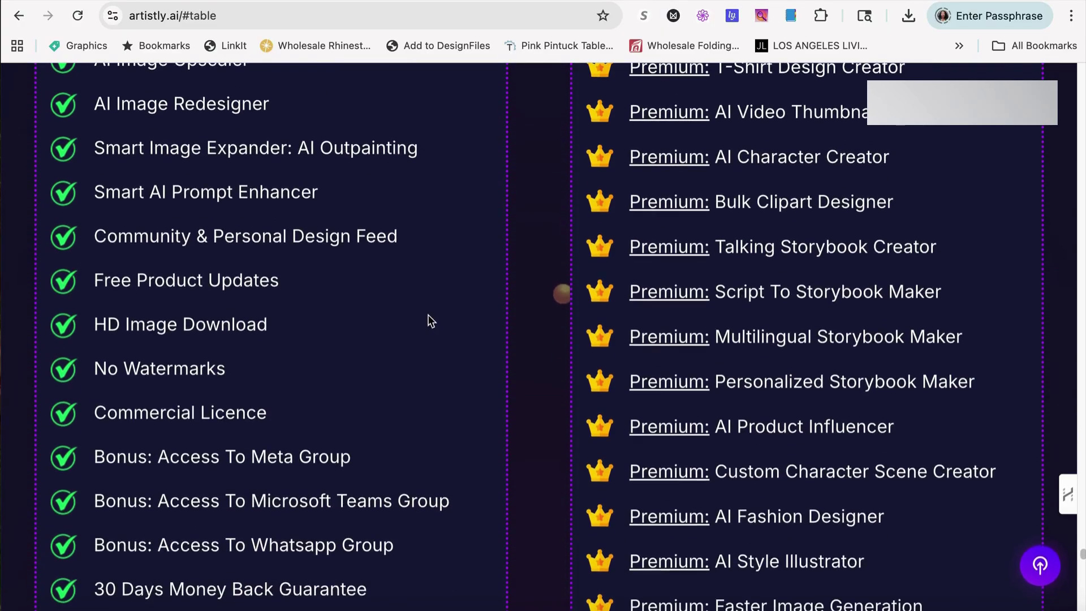
{"action": "scroll", "coordinate": [430, 321], "scroll_direction": "down", "scroll_amount": 4}
{"action": "scroll", "coordinate": [432, 320], "scroll_direction": "down", "scroll_amount": 1}
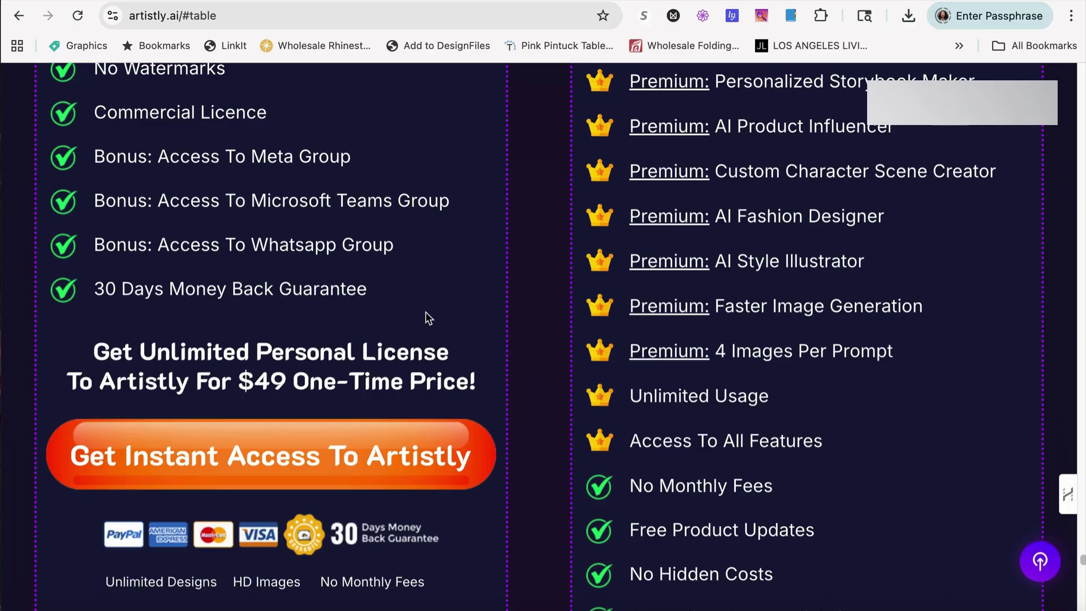
Step: Scroll down the Premium column to the $147 one-time Artistly Unlimited offer
{"action": "scroll", "coordinate": [820, 357], "scroll_direction": "down", "scroll_amount": 5}
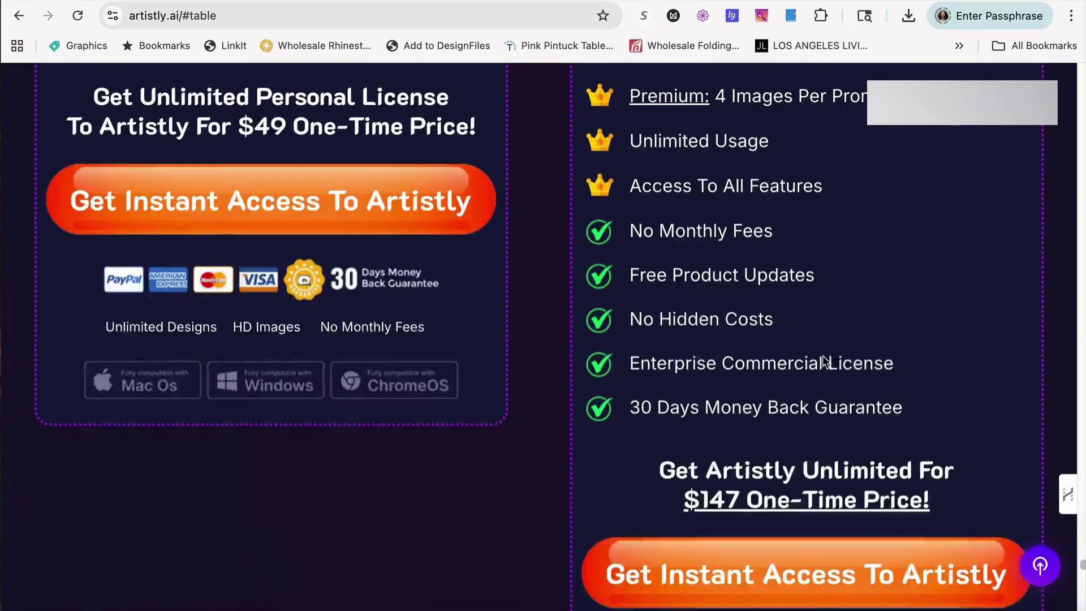
{"action": "scroll", "coordinate": [880, 366], "scroll_direction": "up", "scroll_amount": 20}
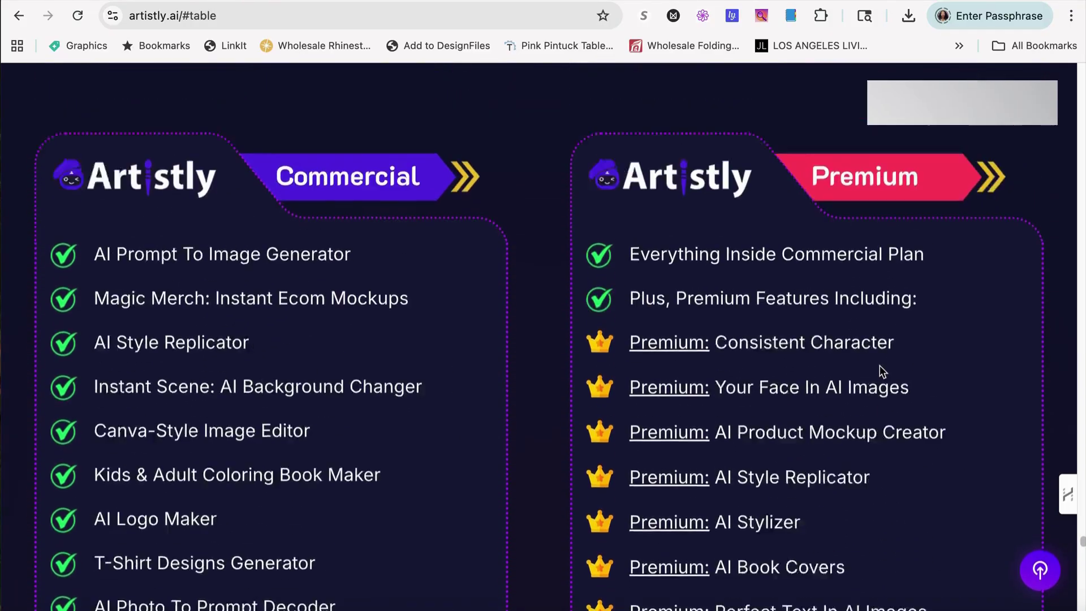
{"action": "scroll", "coordinate": [880, 365], "scroll_direction": "down", "scroll_amount": 3}
{"action": "scroll", "coordinate": [879, 366], "scroll_direction": "down", "scroll_amount": 7}
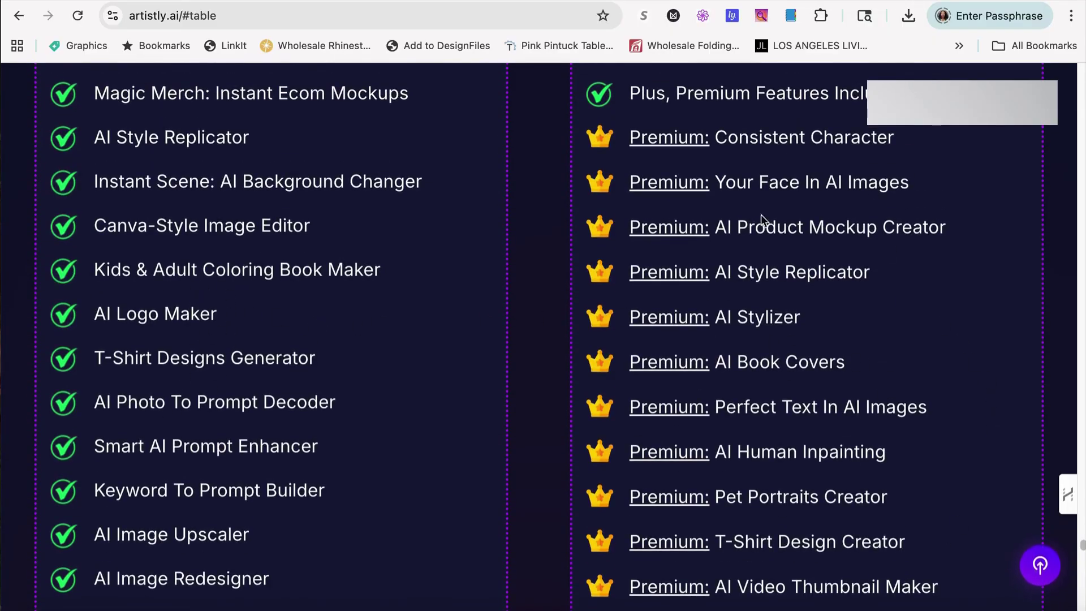
{"action": "scroll", "coordinate": [759, 561], "scroll_direction": "down", "scroll_amount": 6}
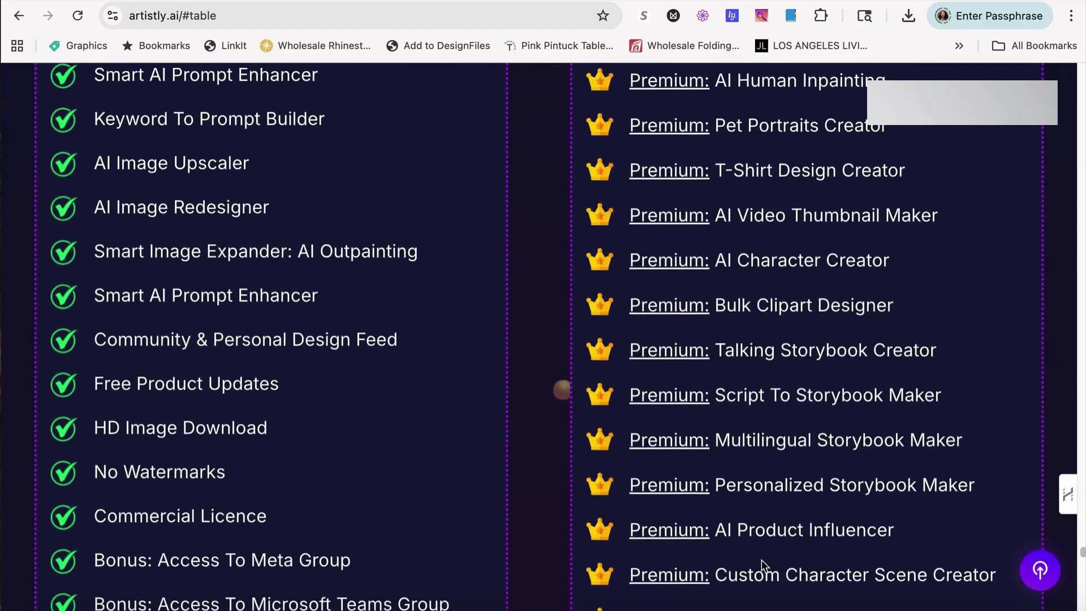
{"action": "scroll", "coordinate": [761, 559], "scroll_direction": "down", "scroll_amount": 8}
{"action": "scroll", "coordinate": [762, 559], "scroll_direction": "down", "scroll_amount": 4}
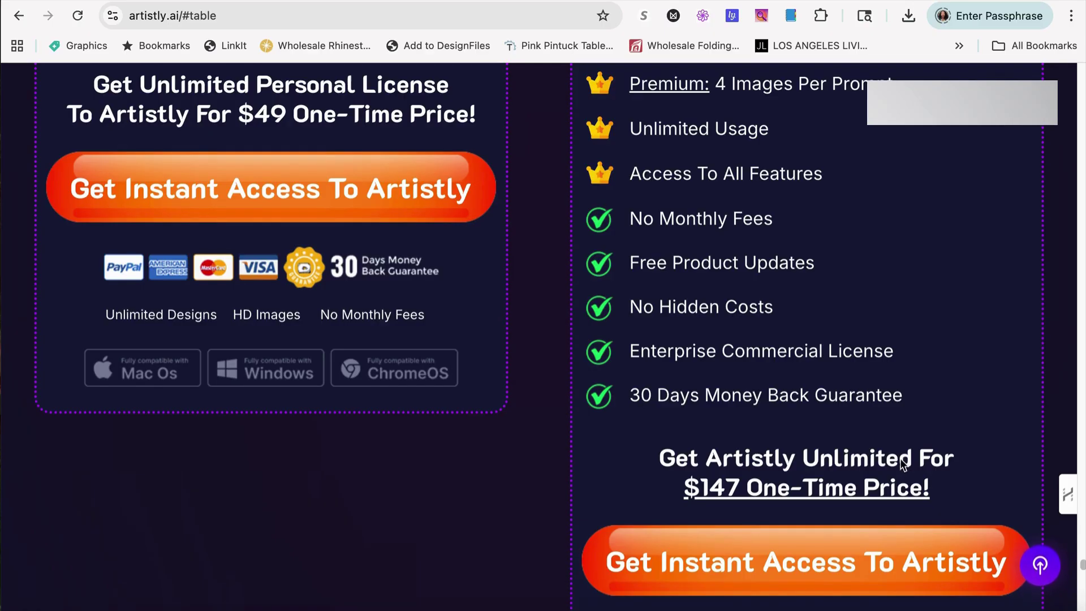
Step: Read the 10% coupon note under the $147 button, then scroll back up to Multilingual Storybook Maker
{"action": "scroll", "coordinate": [933, 325], "scroll_direction": "up", "scroll_amount": 1}
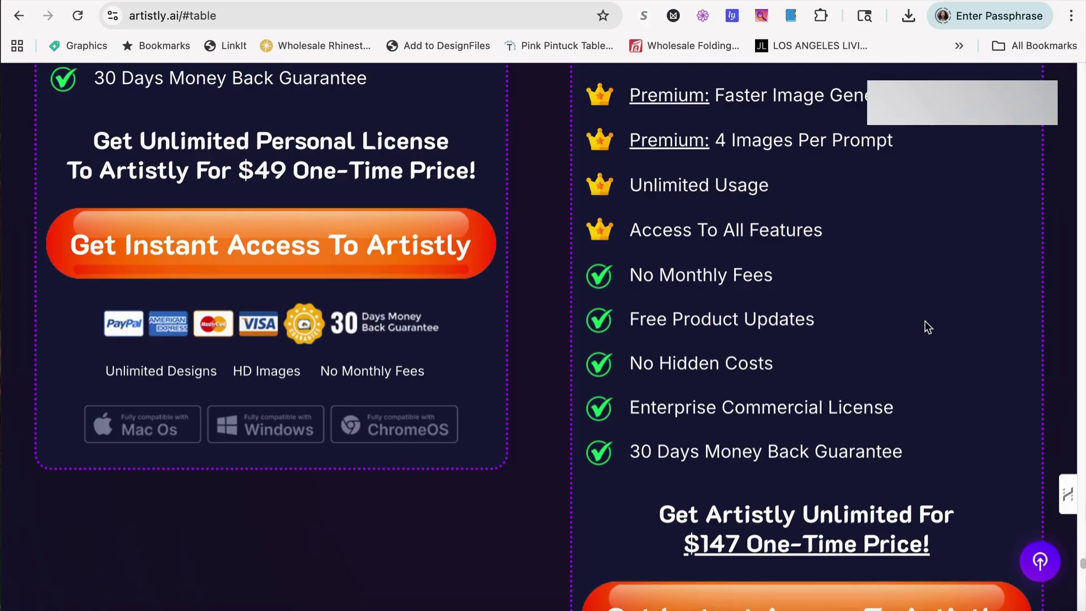
{"action": "scroll", "coordinate": [936, 330], "scroll_direction": "down", "scroll_amount": 3}
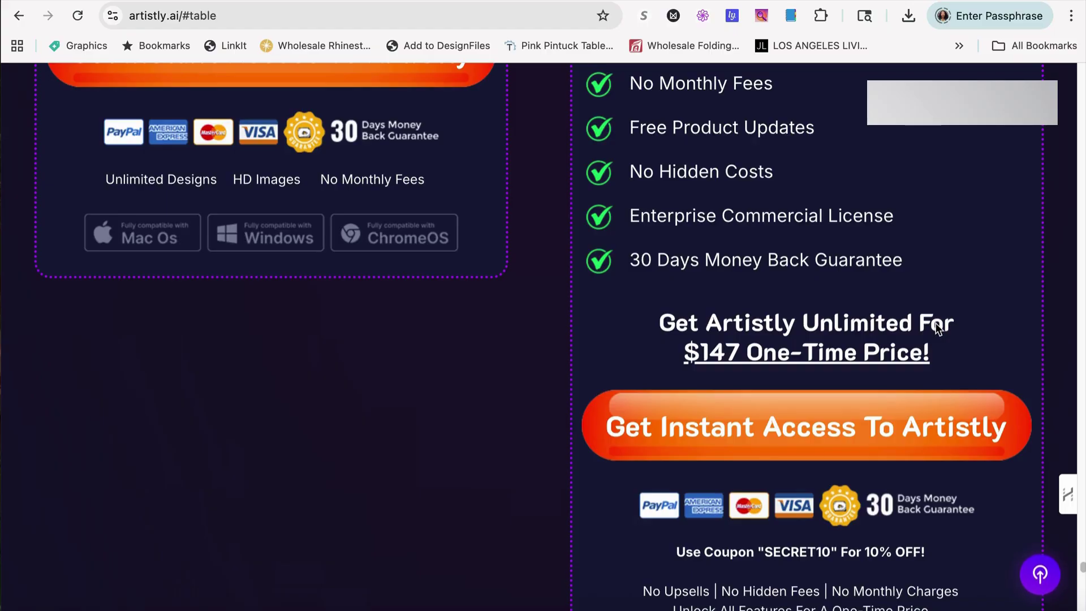
{"action": "scroll", "coordinate": [938, 328], "scroll_direction": "up", "scroll_amount": 5}
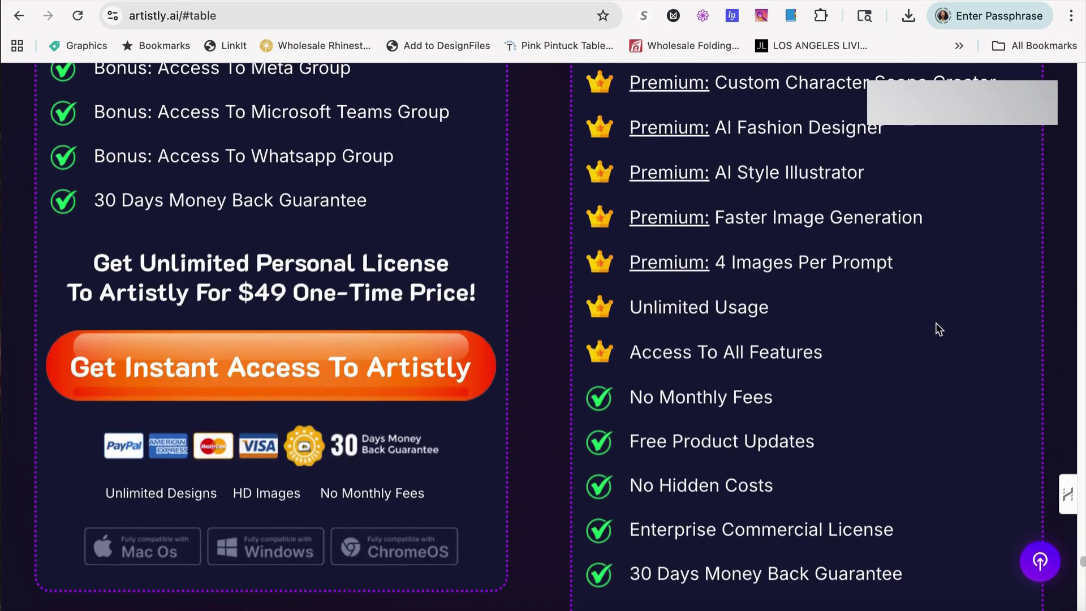
{"action": "scroll", "coordinate": [936, 323], "scroll_direction": "up", "scroll_amount": 3}
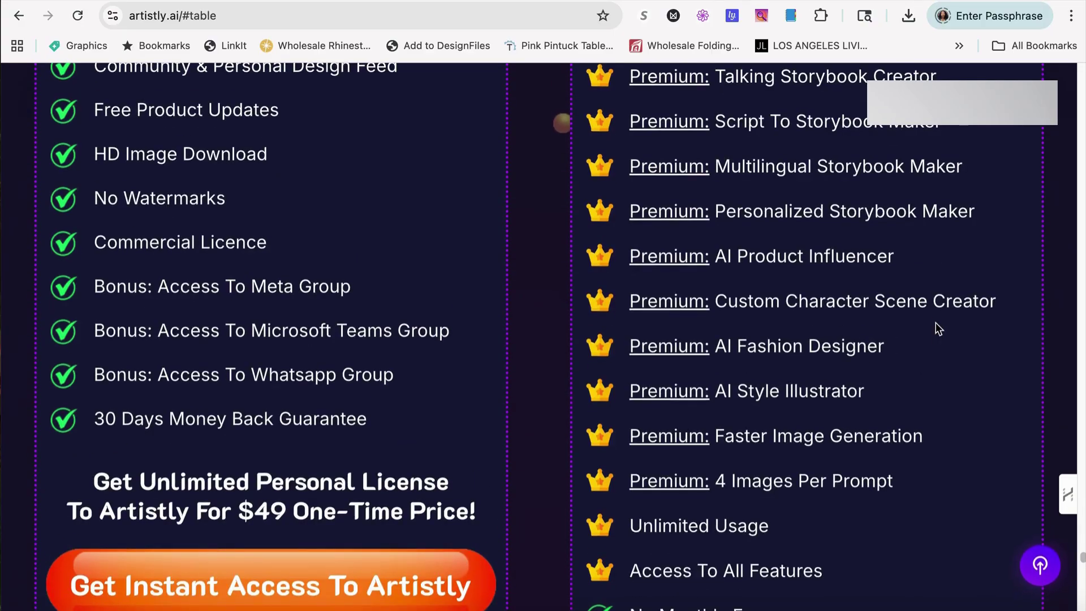